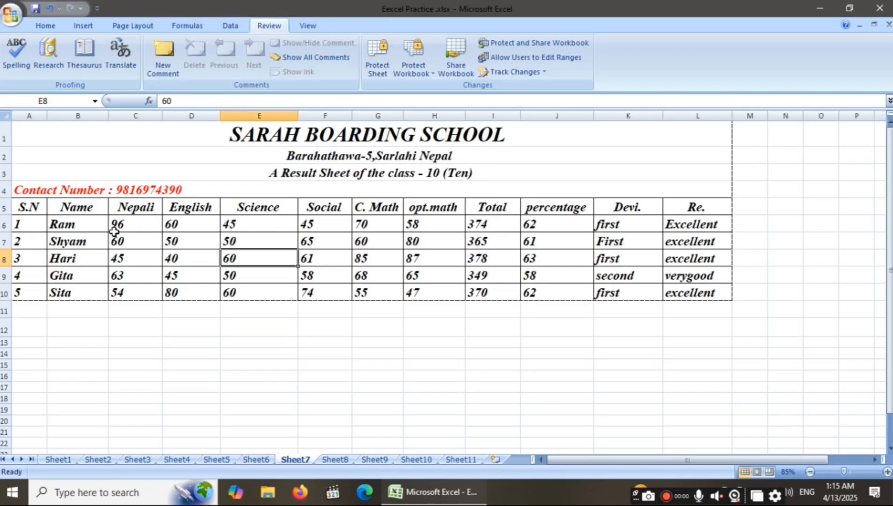
pyautogui.click(201, 240)
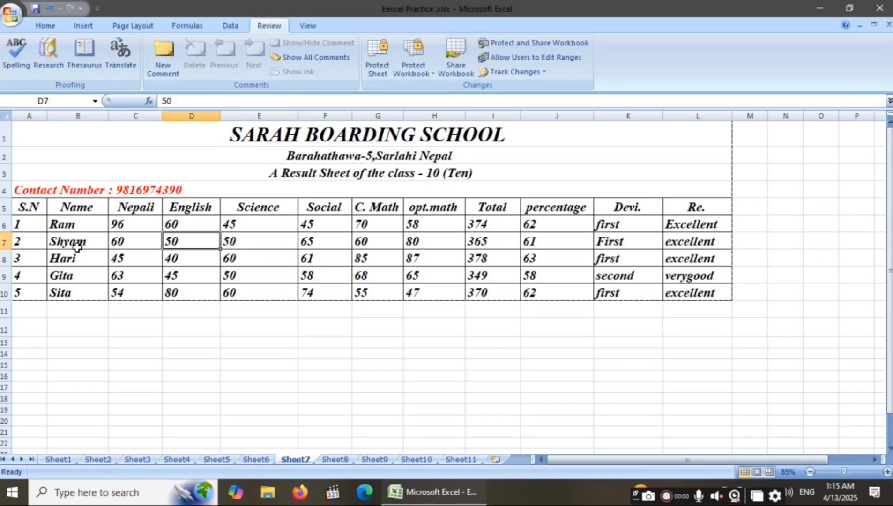
pyautogui.click(137, 241)
pyautogui.click(175, 240)
pyautogui.click(71, 242)
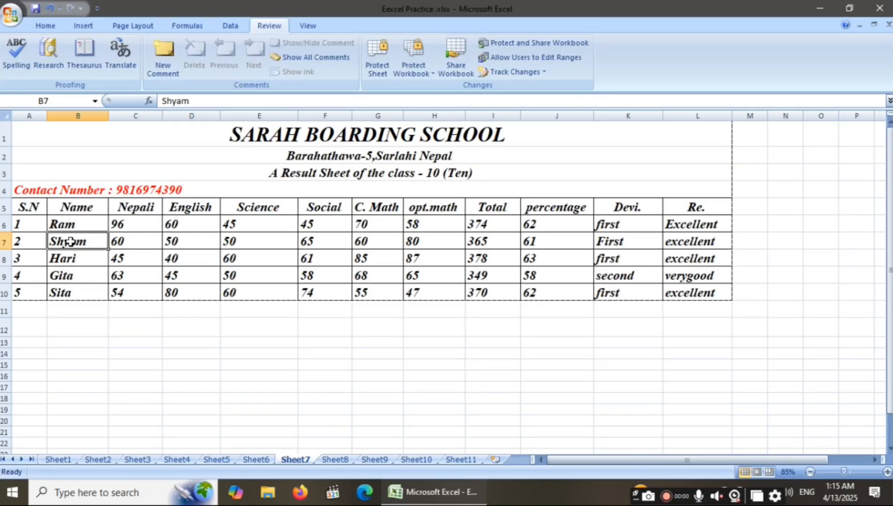
# Add the comment "this number is 80" to the Nepali mark in cell C7 and check it on the sheet
pyautogui.click(129, 241)
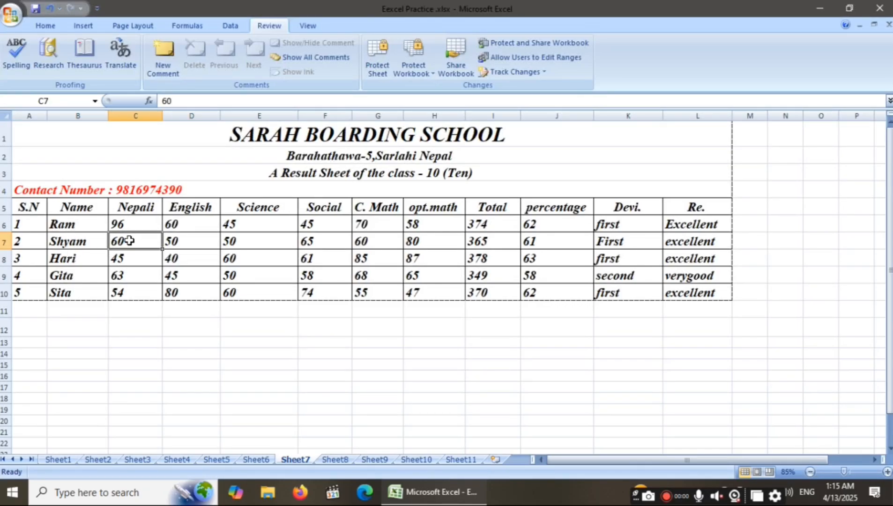
pyautogui.press('Right')
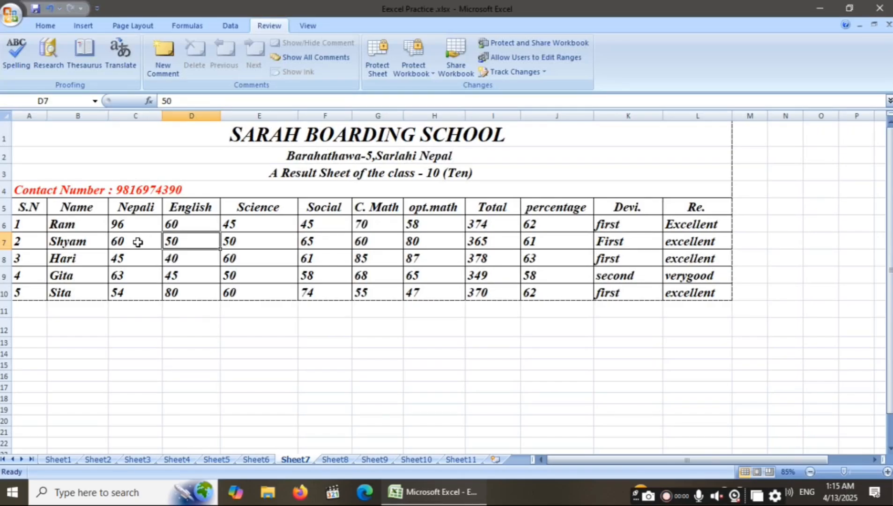
pyautogui.press('Left')
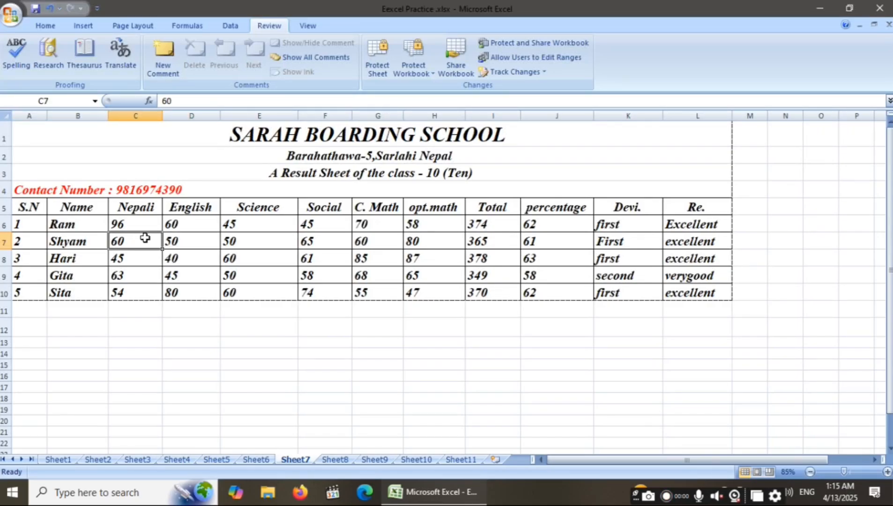
pyautogui.click(163, 66)
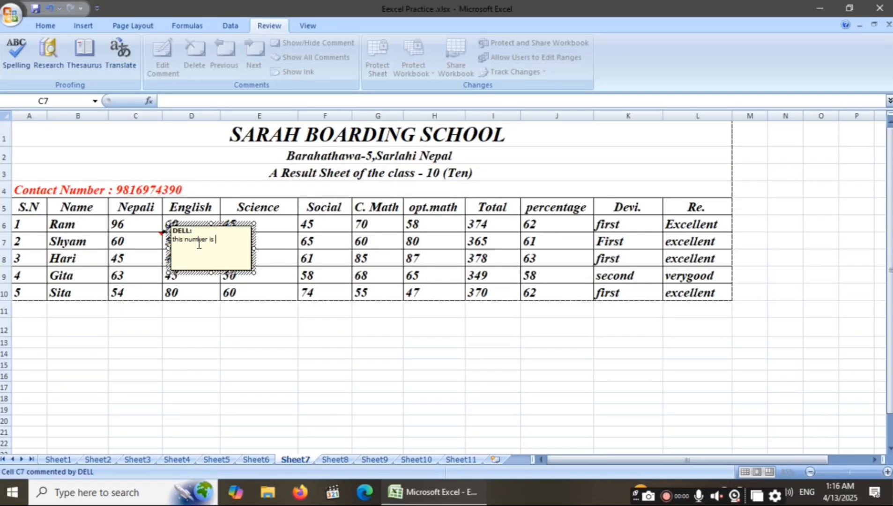
pyautogui.click(265, 363)
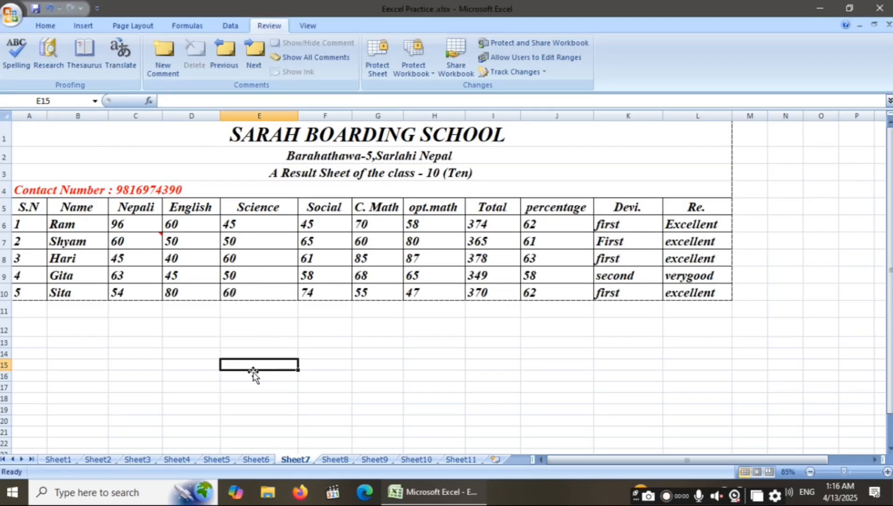
pyautogui.click(141, 237)
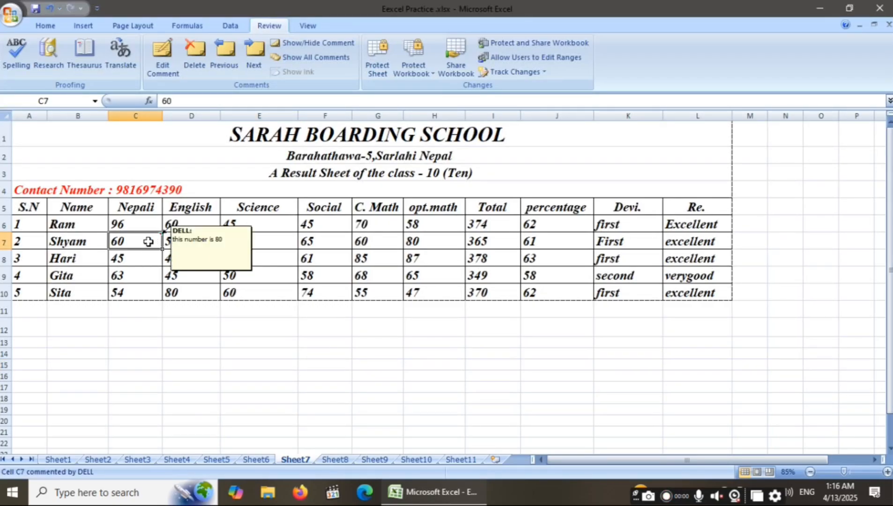
pyautogui.click(232, 293)
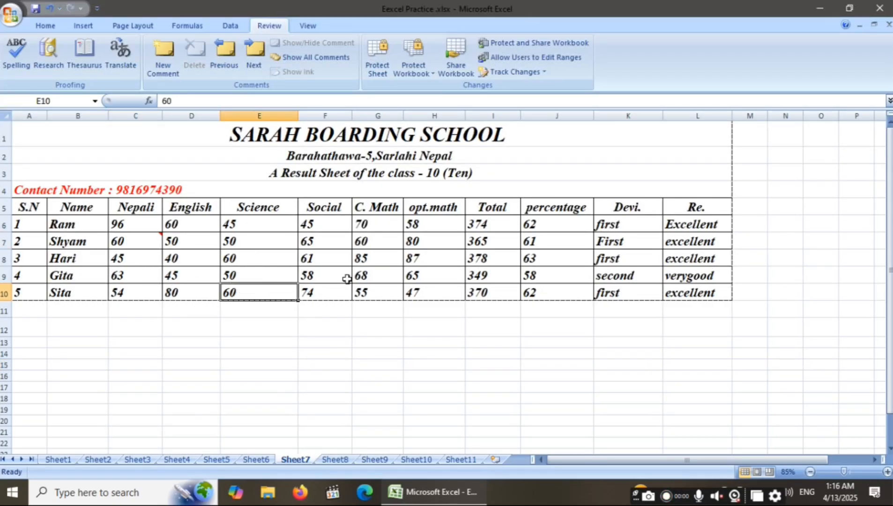
# Add a comment to the student name in cell B10 reading "this name is" followed by another student's name
pyautogui.click(65, 297)
pyautogui.click(163, 57)
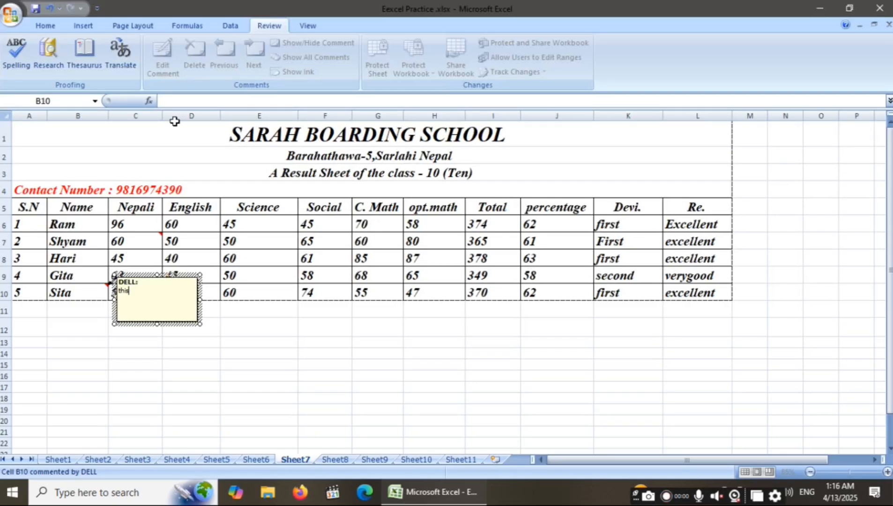
pyautogui.write('this name is Hari')
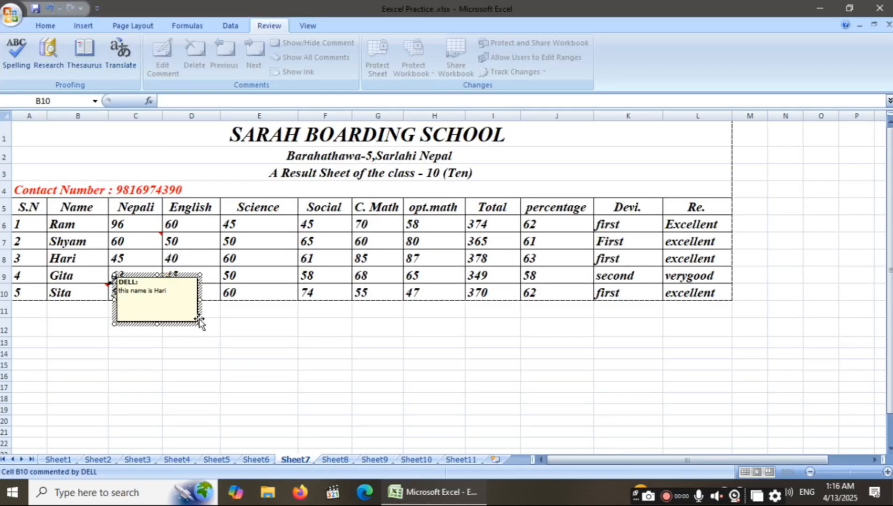
pyautogui.click(267, 332)
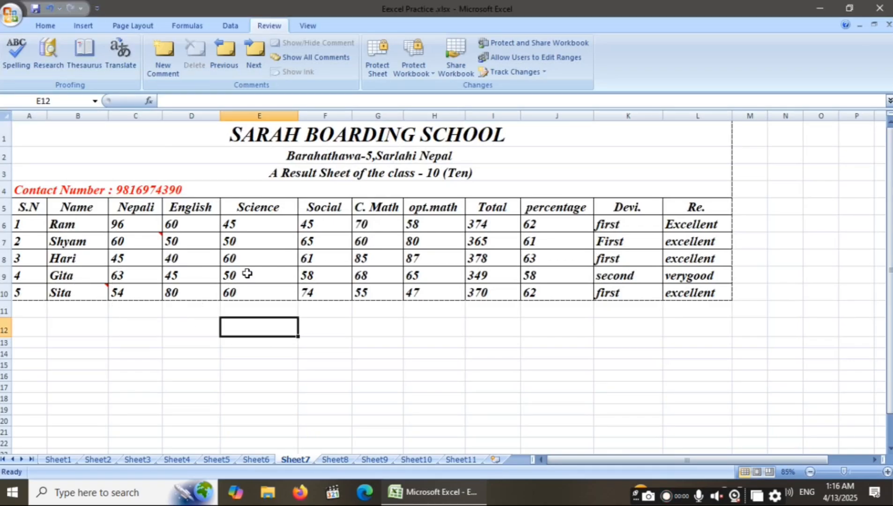
# Add the comment "very good" to the division result in cell K8
pyautogui.click(607, 257)
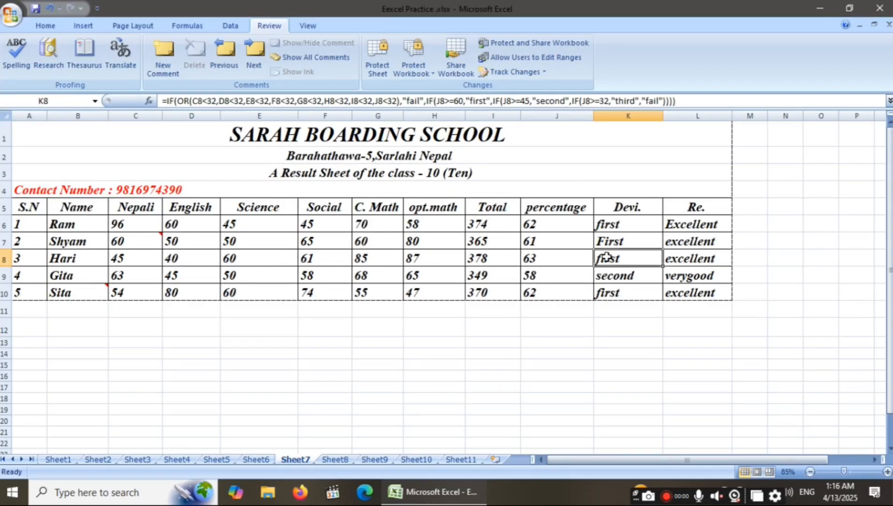
pyautogui.click(165, 61)
pyautogui.write('very go')
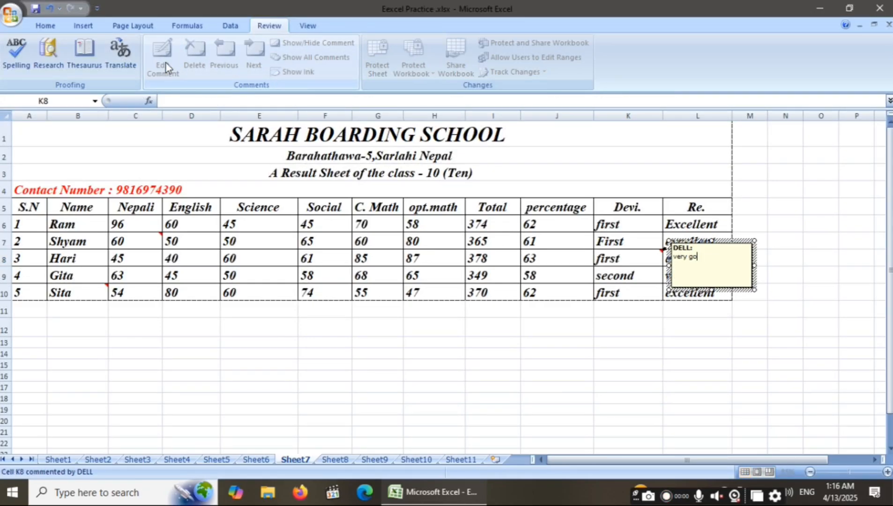
pyautogui.write('od')
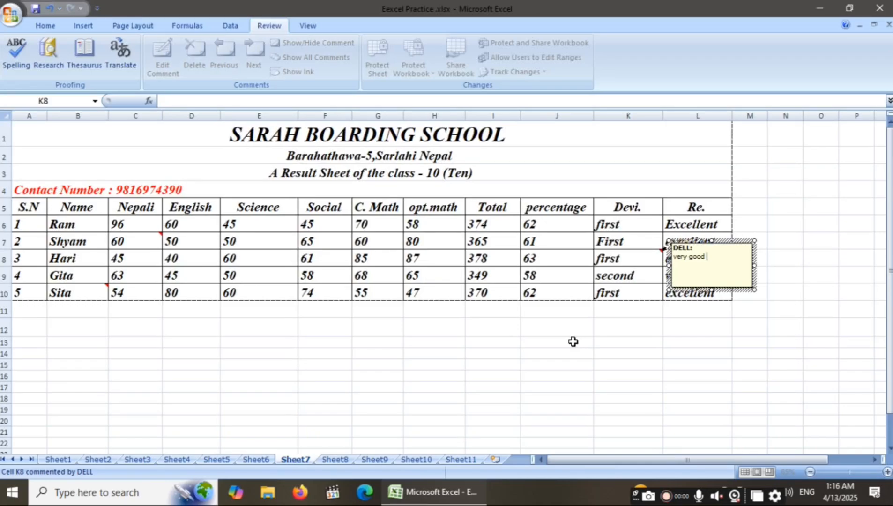
pyautogui.click(572, 343)
# Add the comment "good" to the remark in cell L10
pyautogui.click(672, 293)
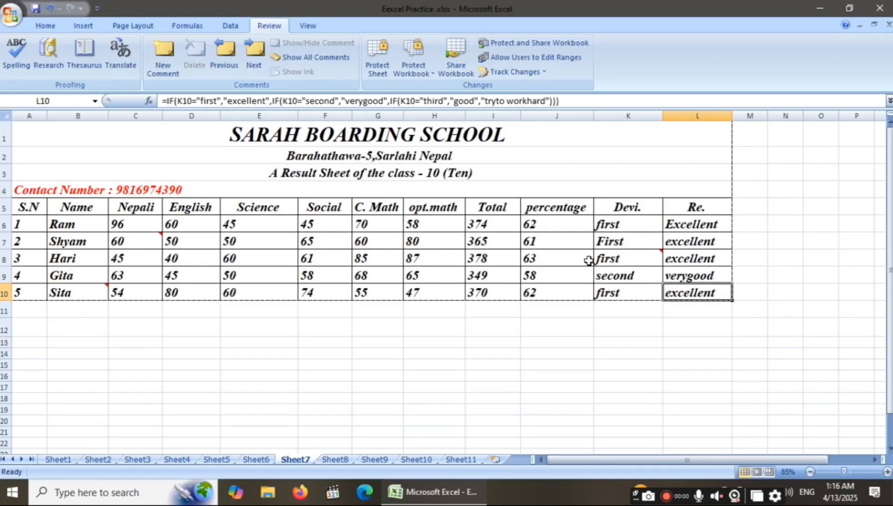
pyautogui.click(164, 57)
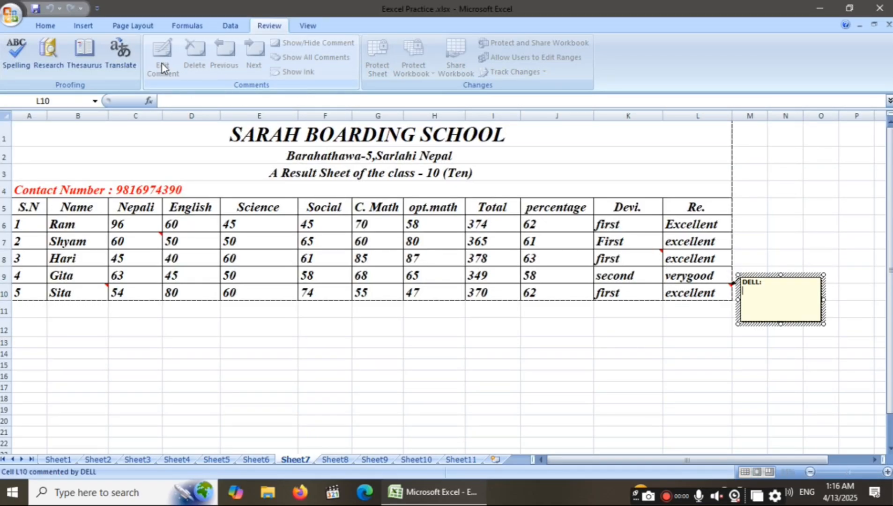
pyautogui.write('good')
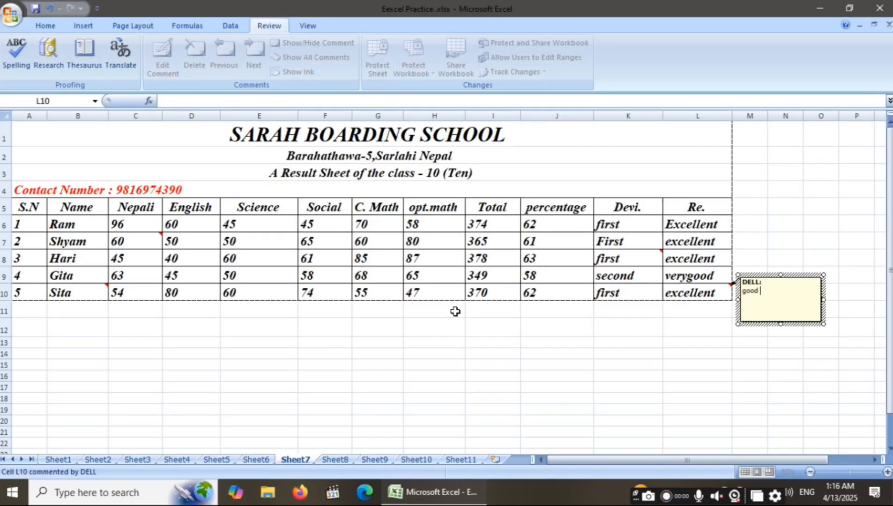
pyautogui.click(435, 342)
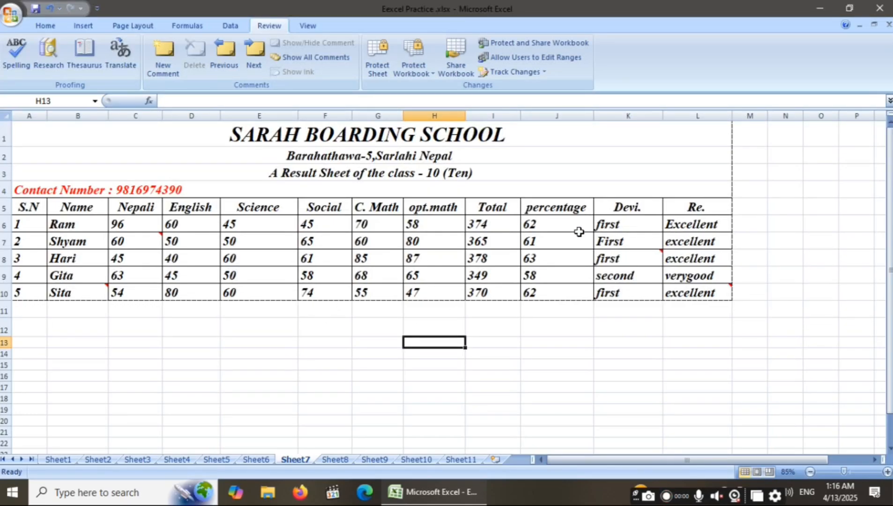
# Add a comment with the placeholder text "dfjkdf" to the Social mark in cell F8
pyautogui.click(304, 263)
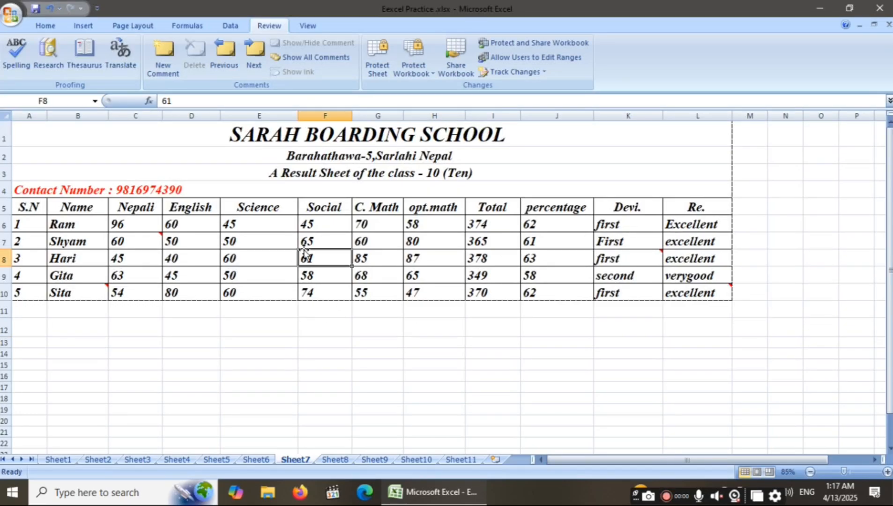
pyautogui.click(156, 66)
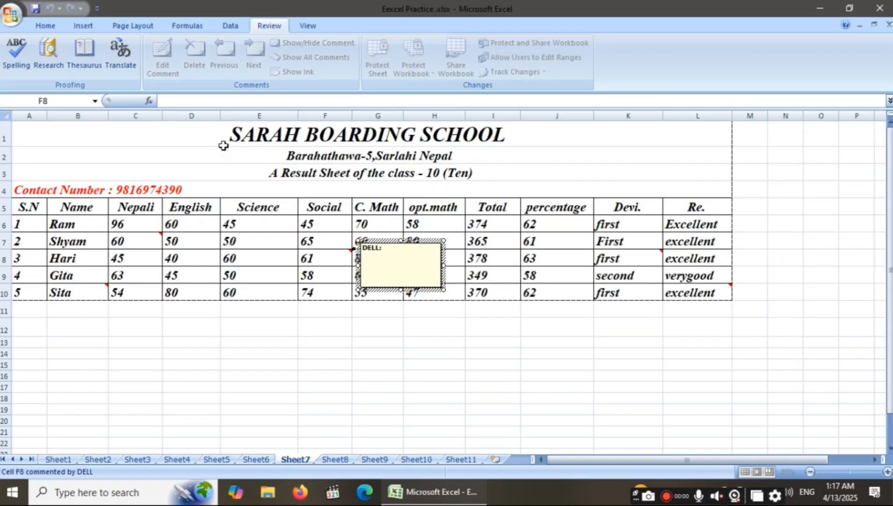
pyautogui.write('dfjkdf')
pyautogui.click(287, 387)
# Add a comment with the placeholder text "dsfsfsdf" to the total in cell I7
pyautogui.click(253, 263)
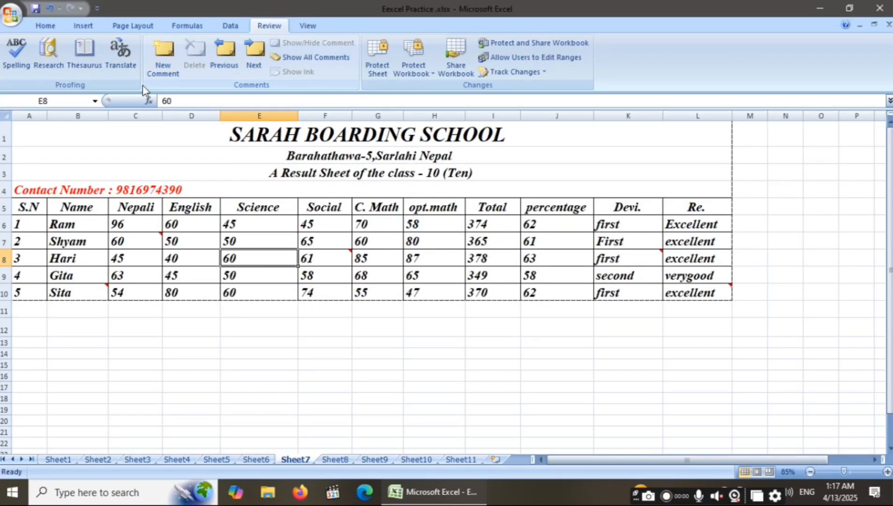
pyautogui.click(276, 282)
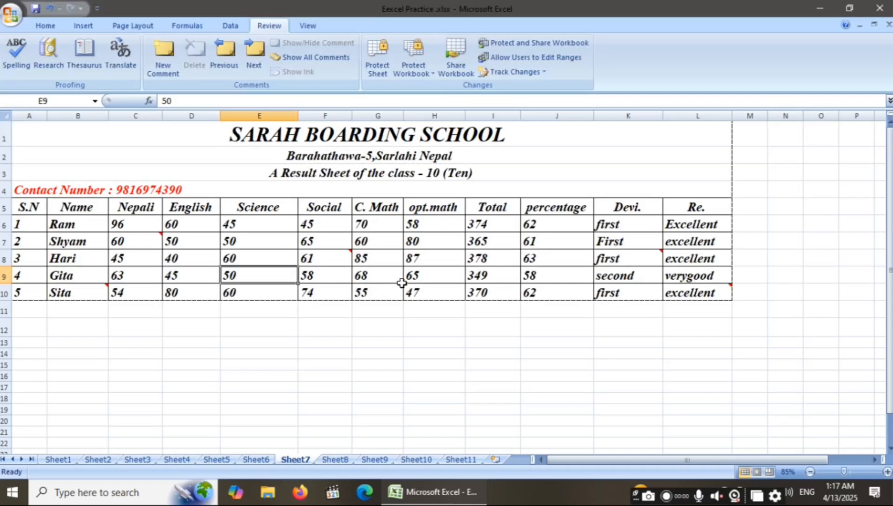
pyautogui.click(494, 243)
pyautogui.click(162, 59)
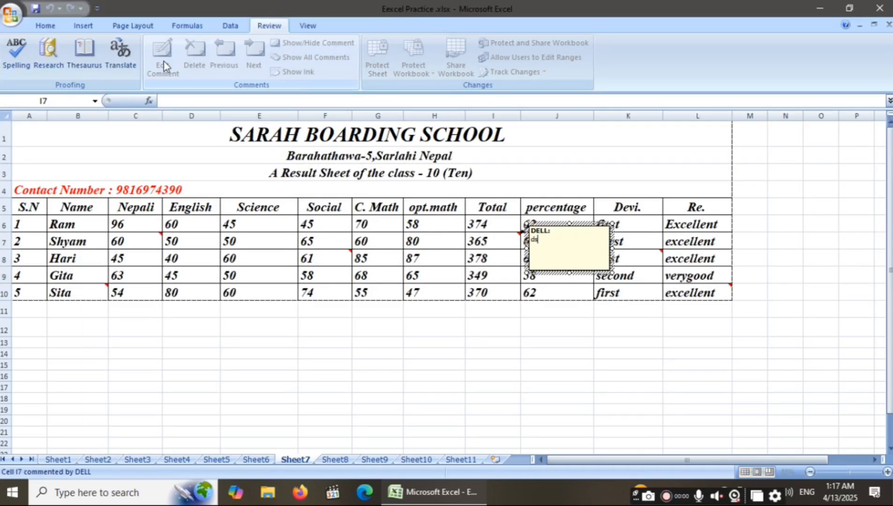
pyautogui.click(468, 399)
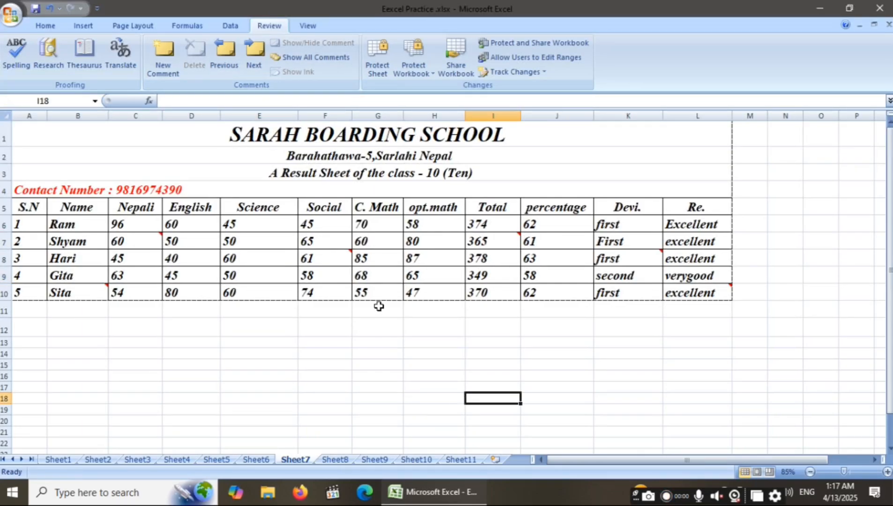
# Open the comment on cell I7 for editing and close it without altering its text
pyautogui.click(233, 260)
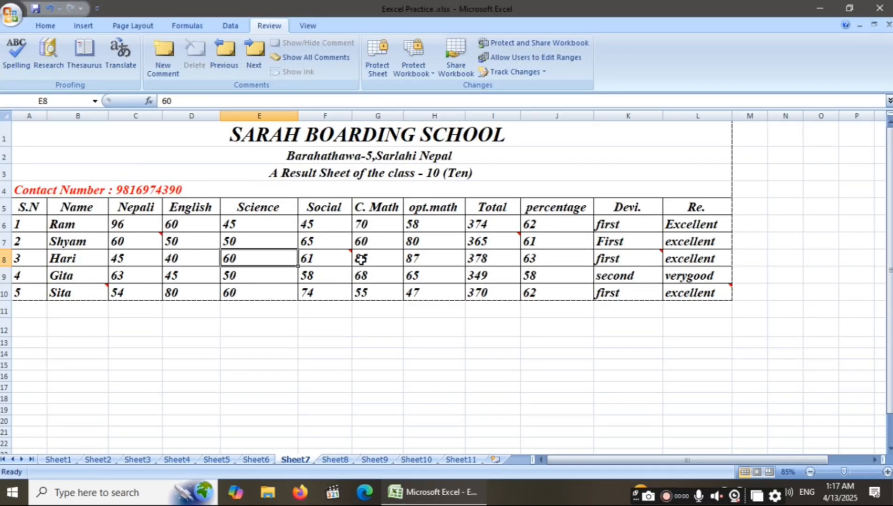
pyautogui.click(500, 242)
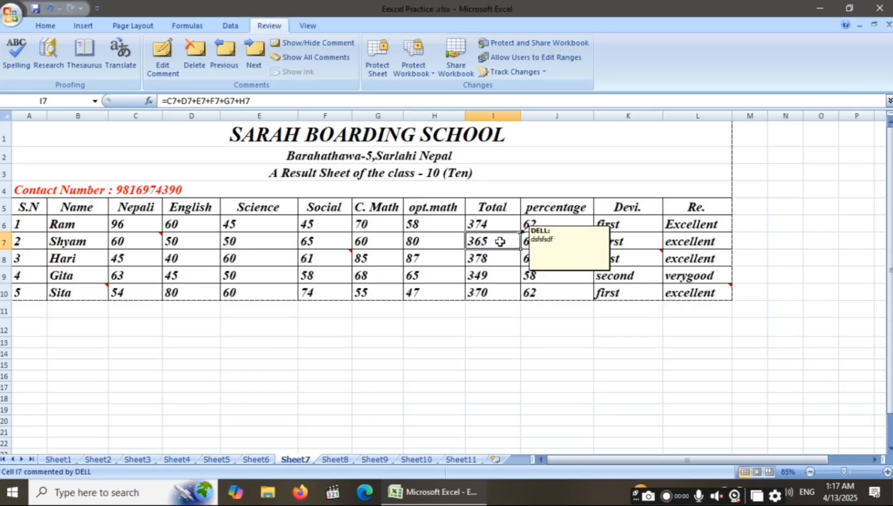
pyautogui.click(165, 60)
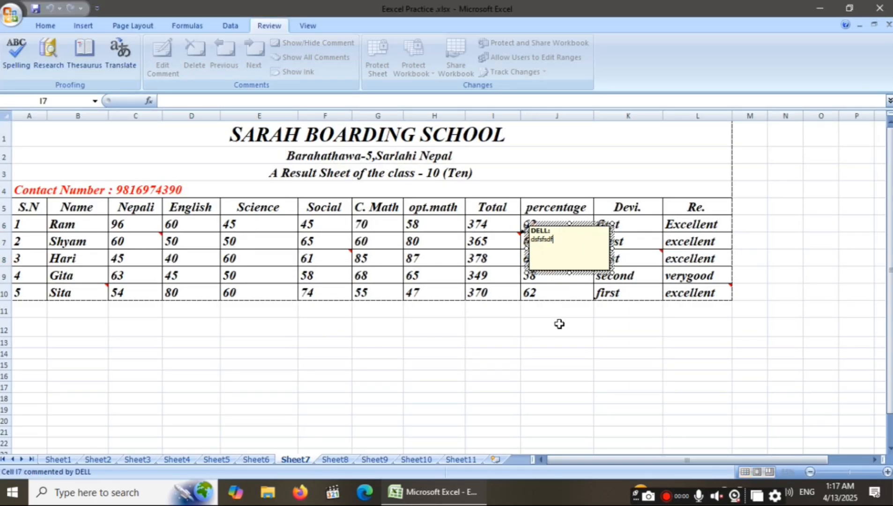
pyautogui.click(559, 340)
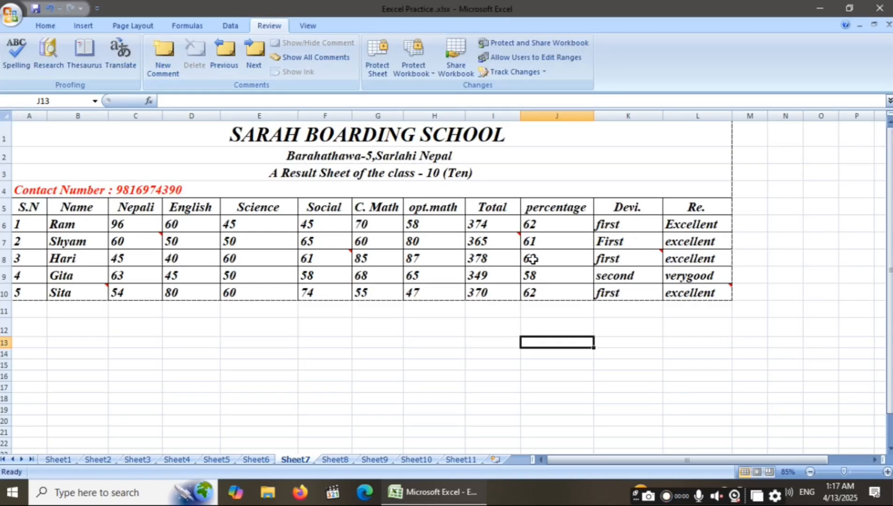
pyautogui.click(509, 244)
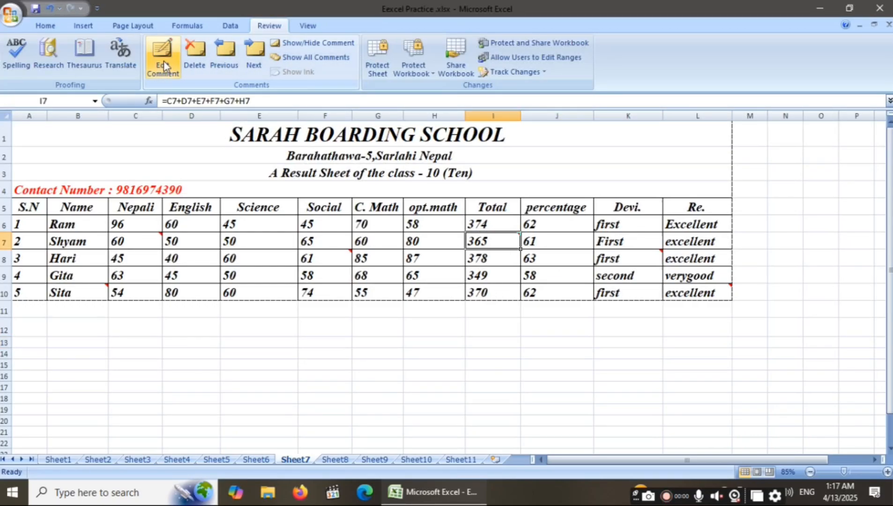
pyautogui.click(163, 61)
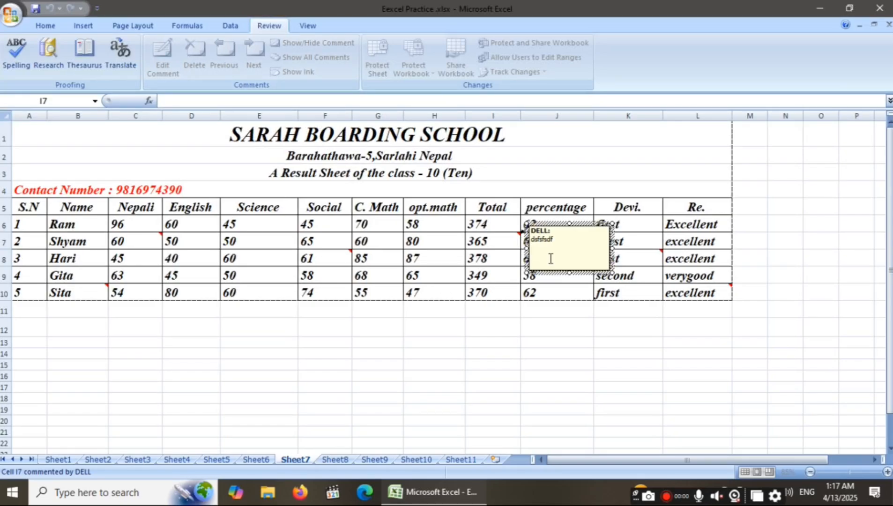
pyautogui.click(501, 296)
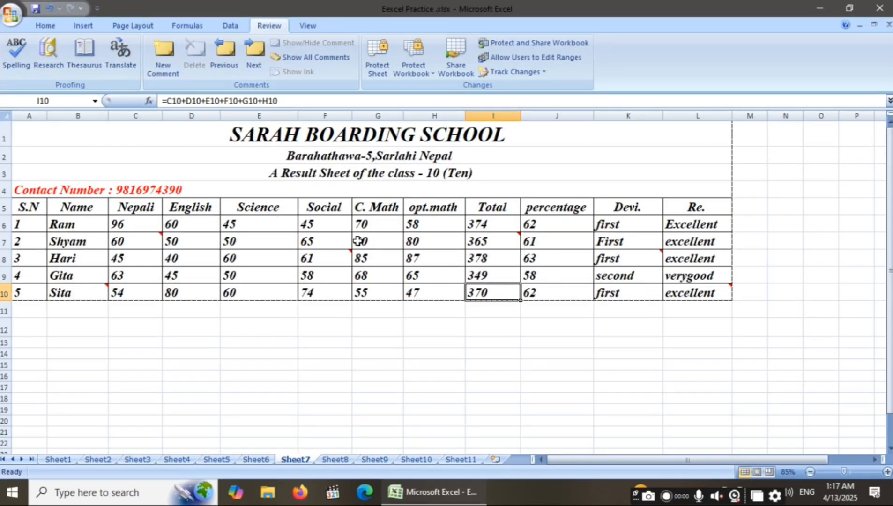
# Delete the comment attached to the total in cell I7
pyautogui.click(493, 242)
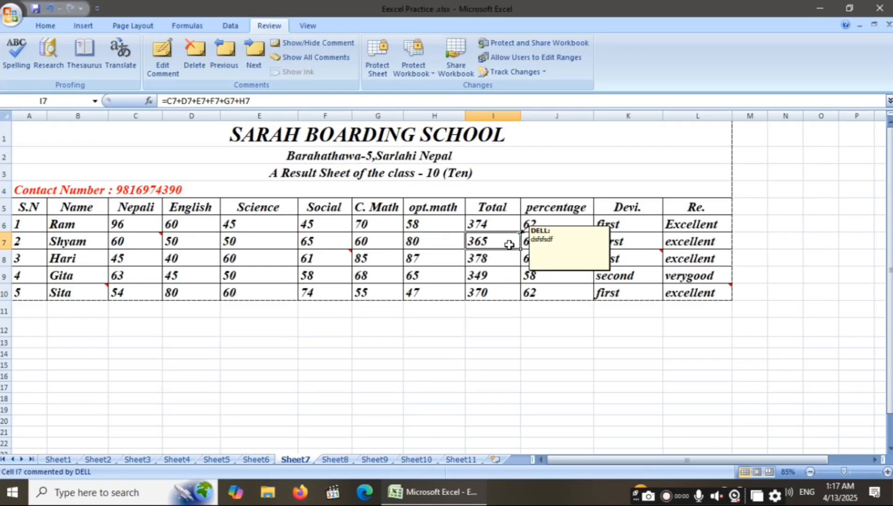
pyautogui.click(194, 51)
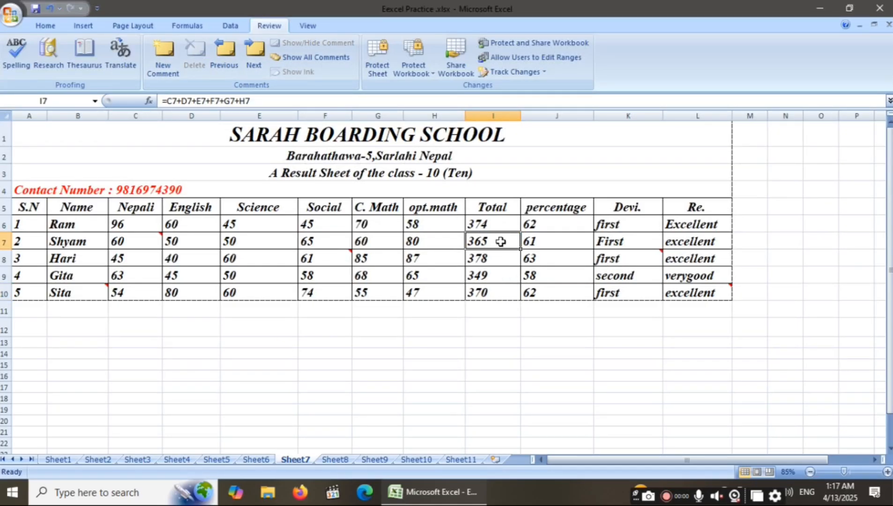
pyautogui.click(472, 273)
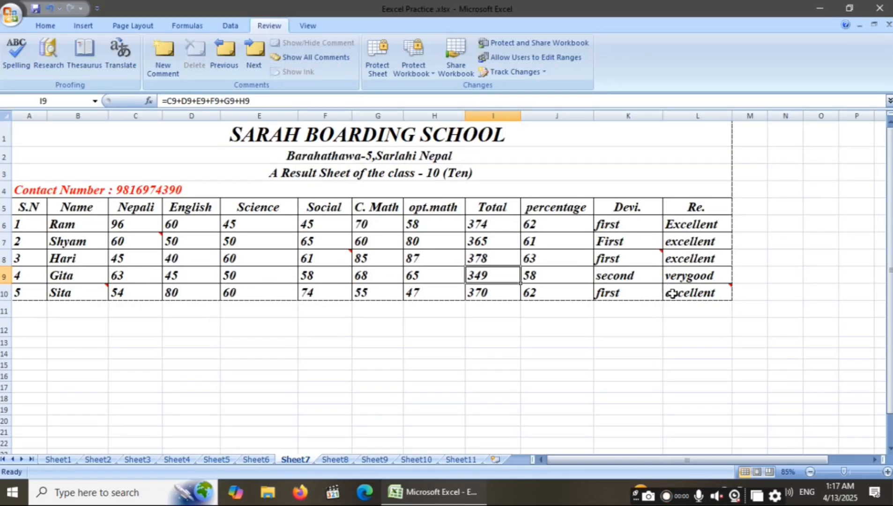
# Delete the comment attached to the remark in cell L10 and undo the deletion
pyautogui.click(702, 291)
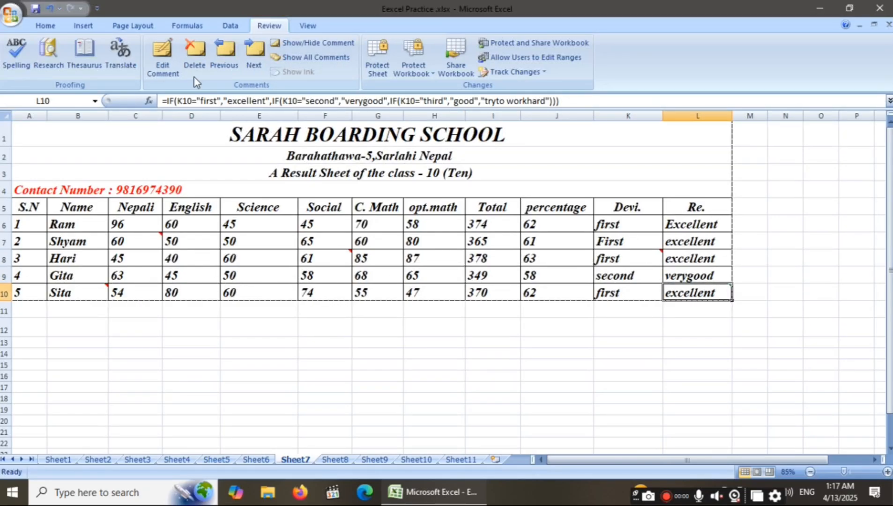
pyautogui.click(197, 57)
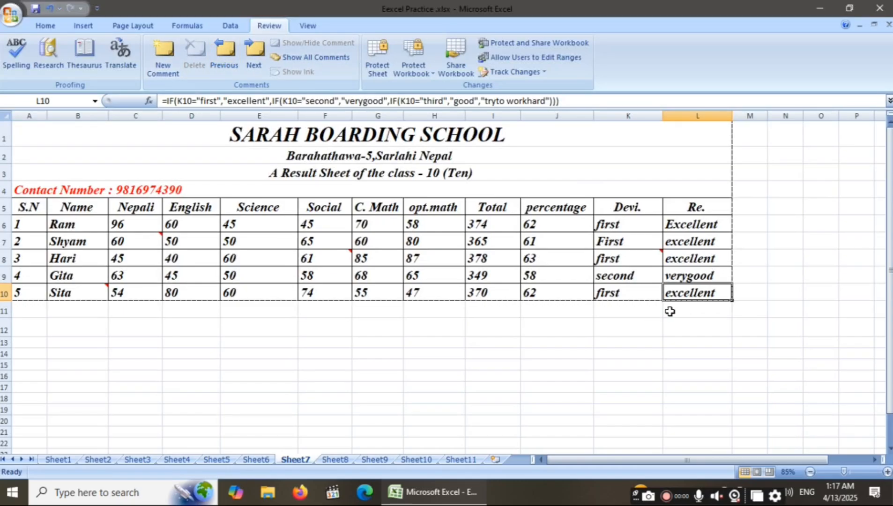
pyautogui.click(545, 300)
pyautogui.click(679, 296)
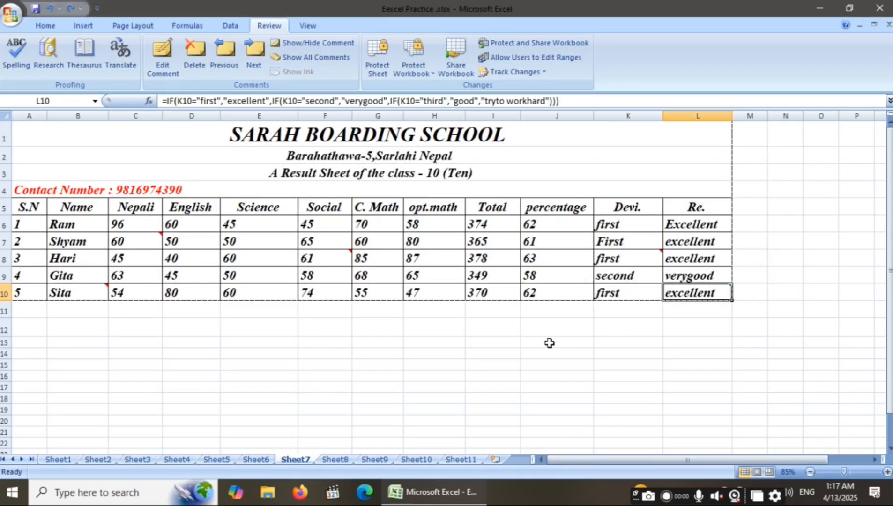
pyautogui.click(578, 335)
# Step forward through the sheet's comments starting from cell B10, continuing the review from the beginning of the workbook
pyautogui.click(337, 206)
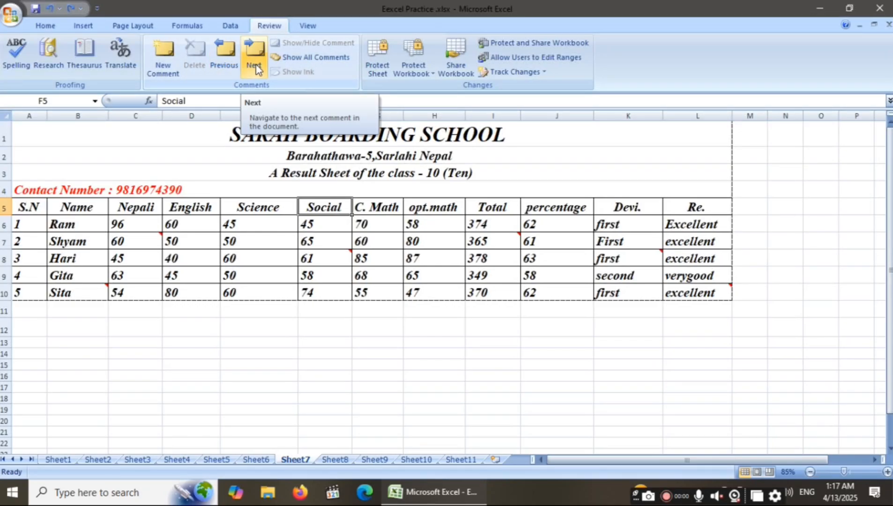
pyautogui.click(225, 59)
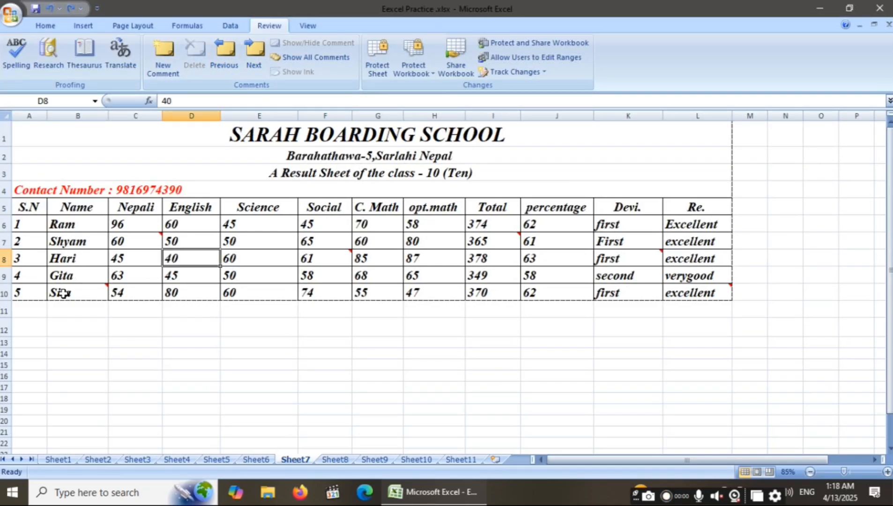
pyautogui.click(63, 293)
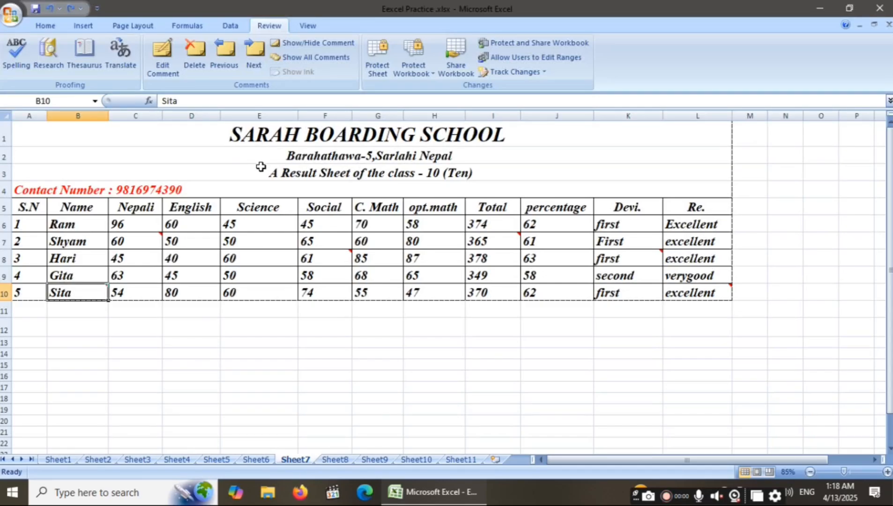
pyautogui.click(253, 59)
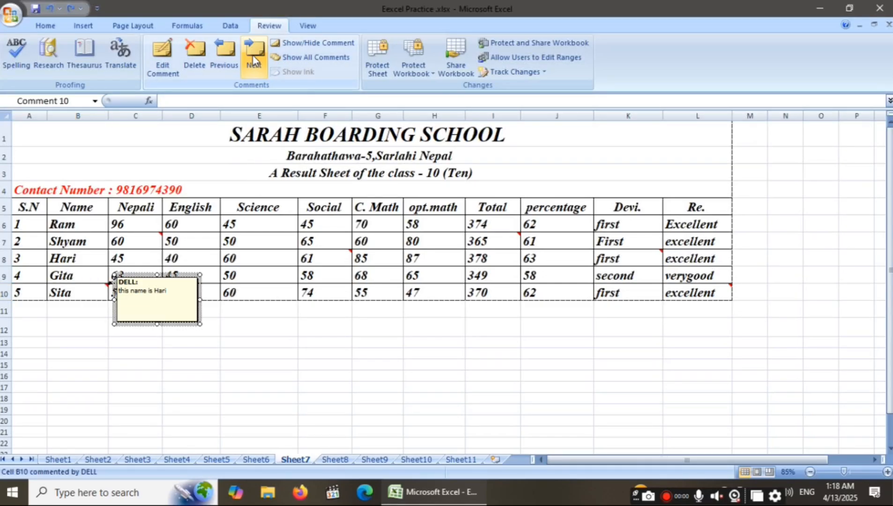
pyautogui.click(253, 56)
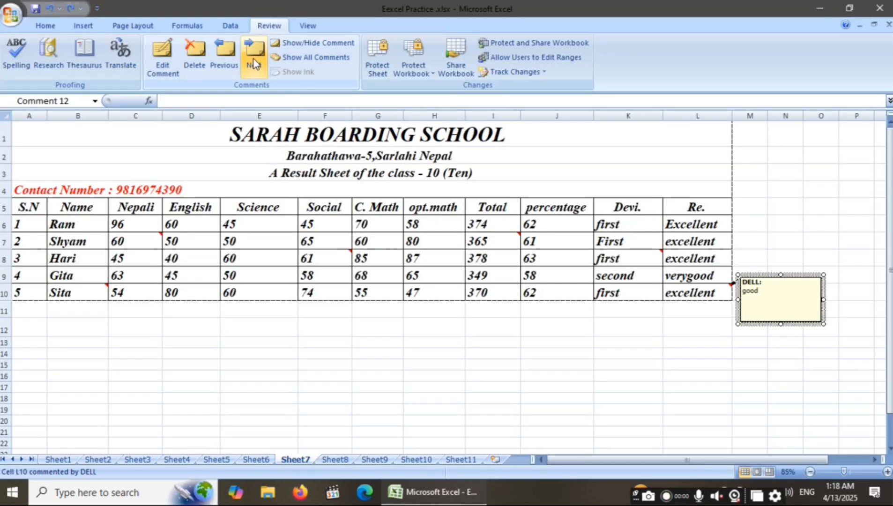
pyautogui.click(254, 56)
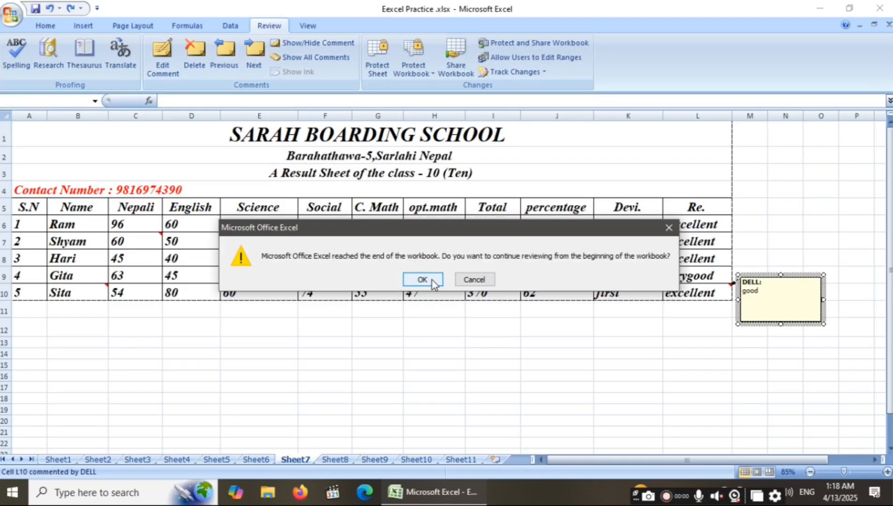
pyautogui.click(423, 279)
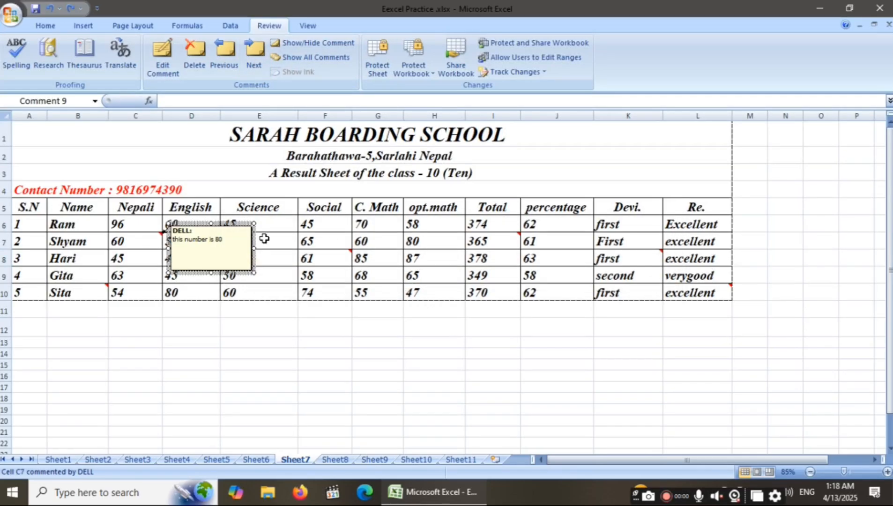
pyautogui.click(251, 54)
pyautogui.click(259, 63)
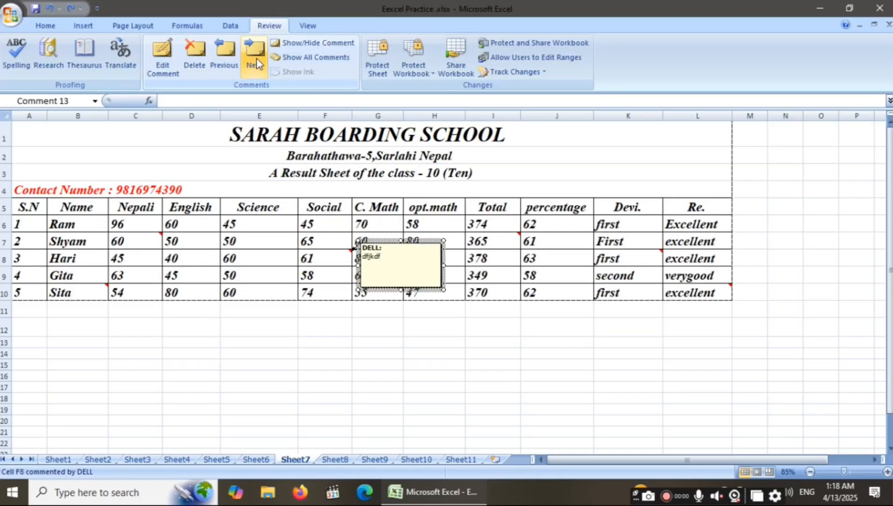
# Step backward through the sheet's comments, wrapping around the workbook as far as the comment on cell K8
pyautogui.click(225, 65)
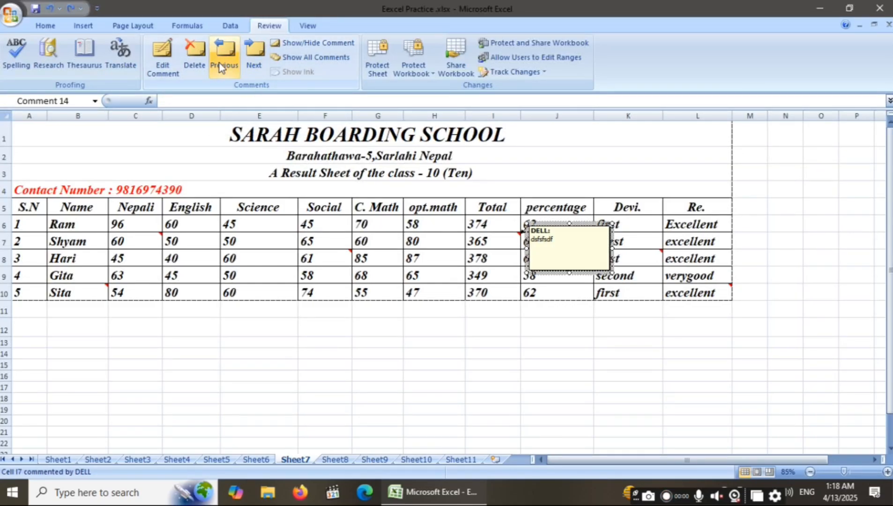
pyautogui.click(218, 62)
pyautogui.click(225, 64)
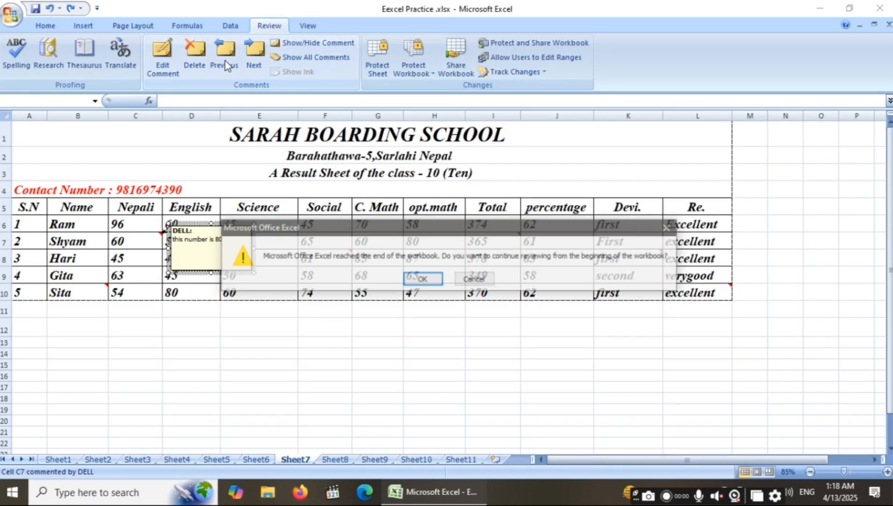
pyautogui.press('Return')
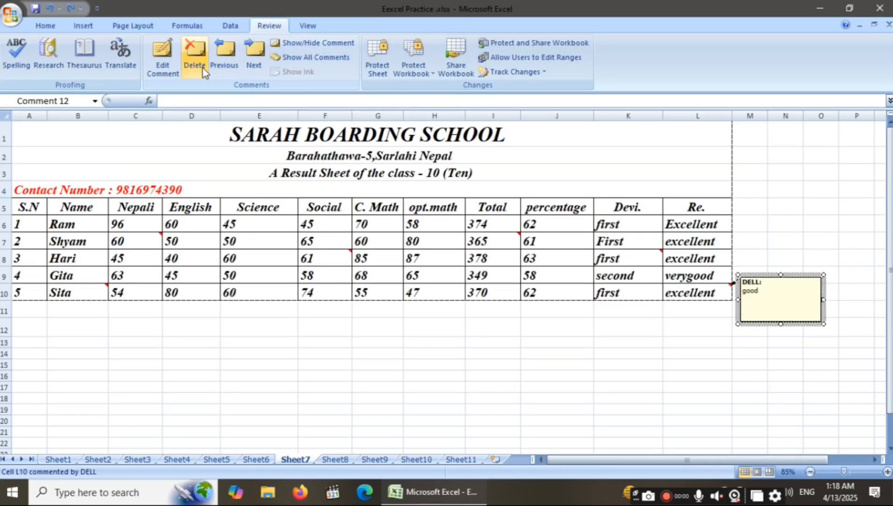
pyautogui.click(225, 60)
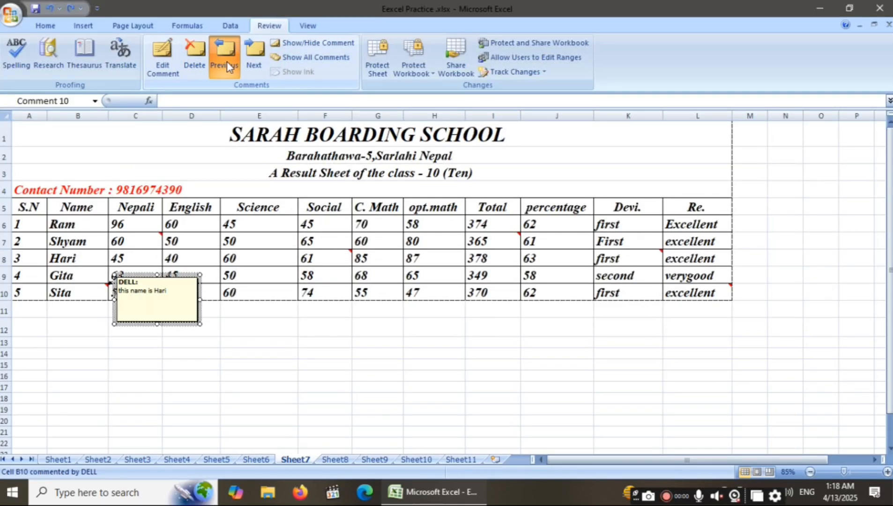
pyautogui.click(226, 63)
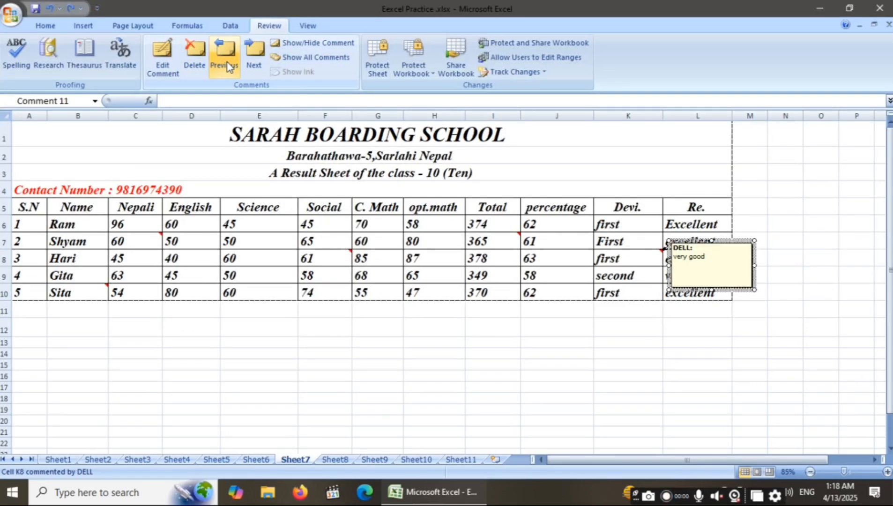
pyautogui.click(357, 243)
pyautogui.click(272, 242)
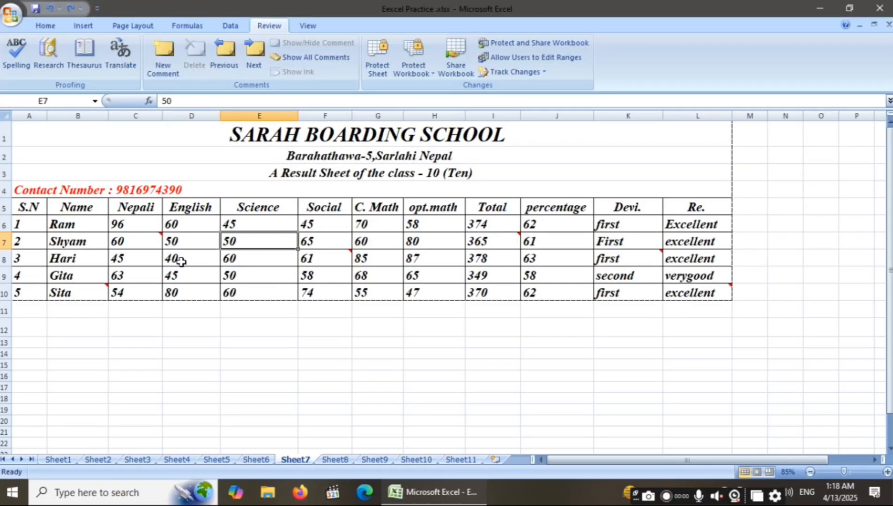
# Show the comment on cell C7 permanently and move its box below the table, around rows 16 to 19
pyautogui.click(138, 242)
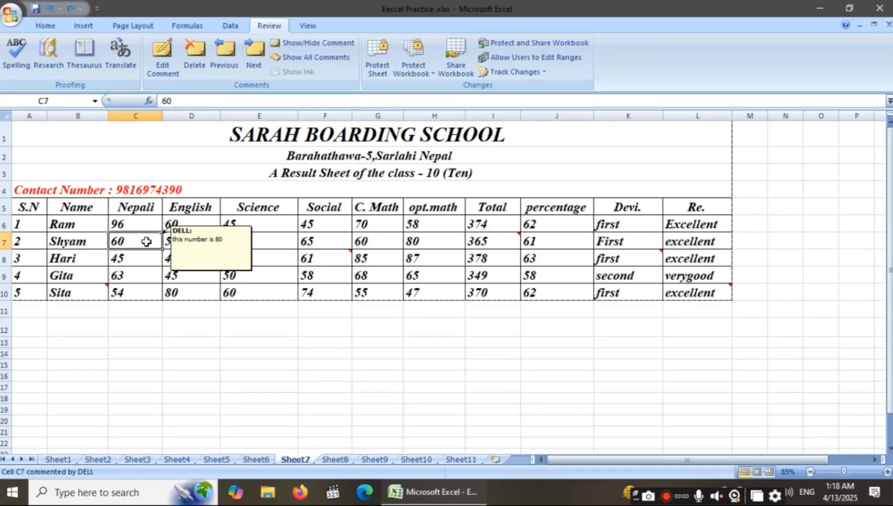
pyautogui.click(305, 42)
pyautogui.click(209, 227)
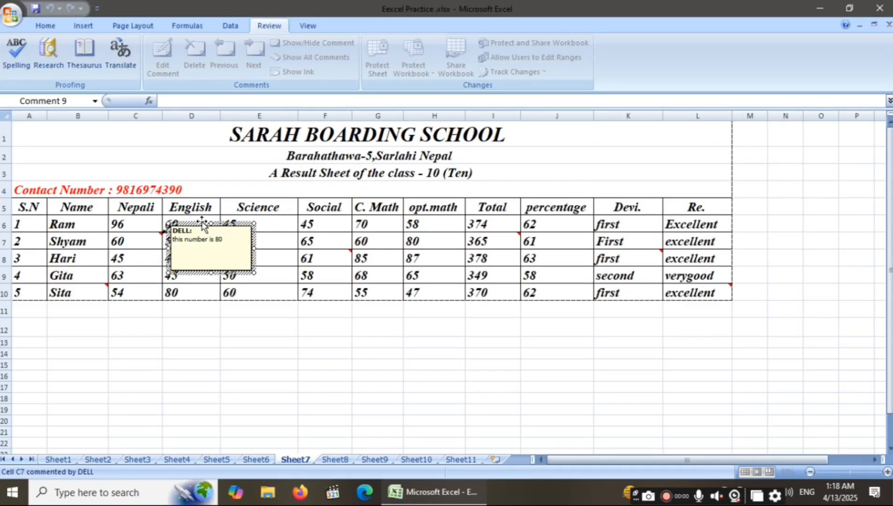
pyautogui.click(201, 224)
pyautogui.moveTo(375, 368); pyautogui.dragTo(375, 368)
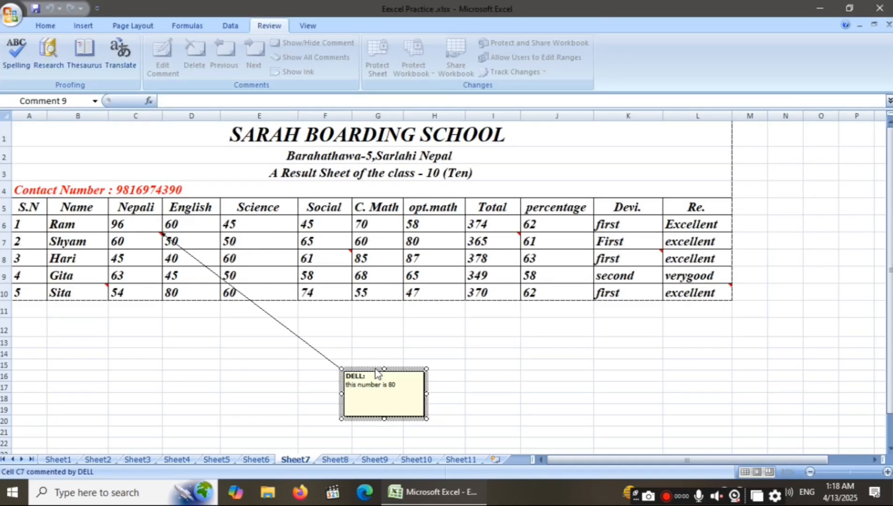
pyautogui.click(532, 366)
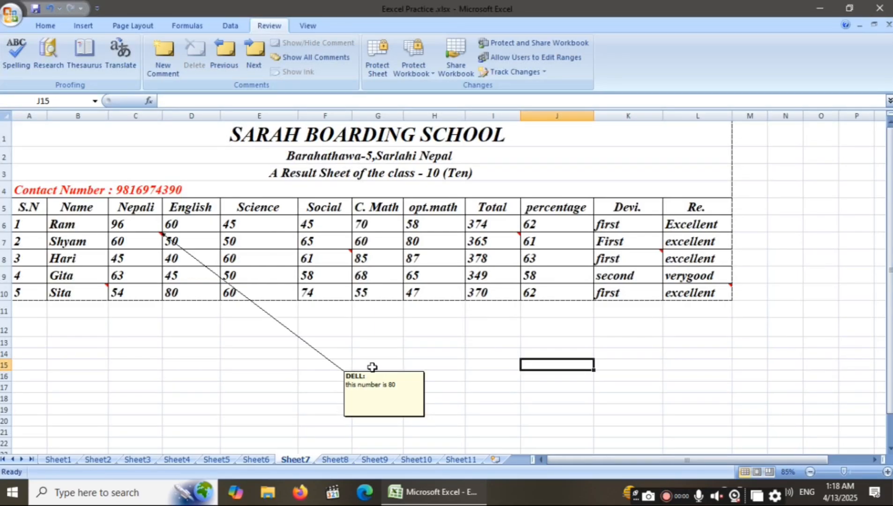
# Hide the comment on cell C7 and show it again
pyautogui.click(370, 398)
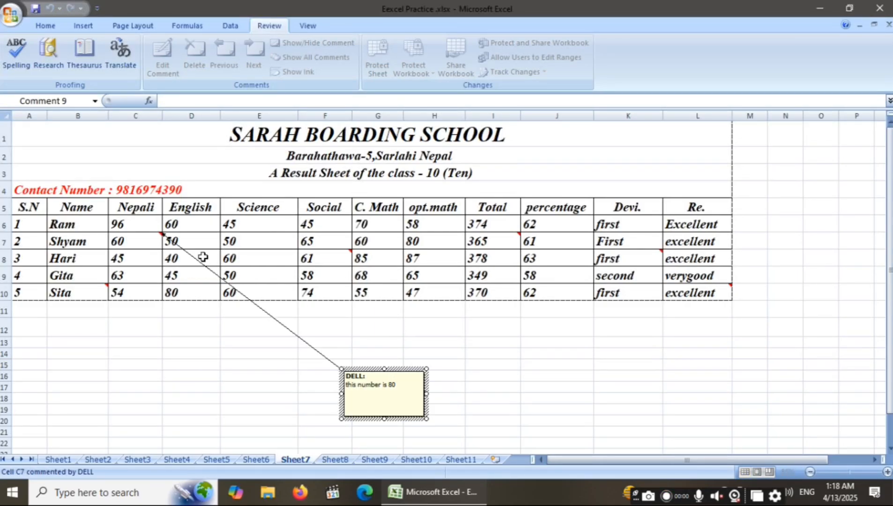
pyautogui.click(143, 239)
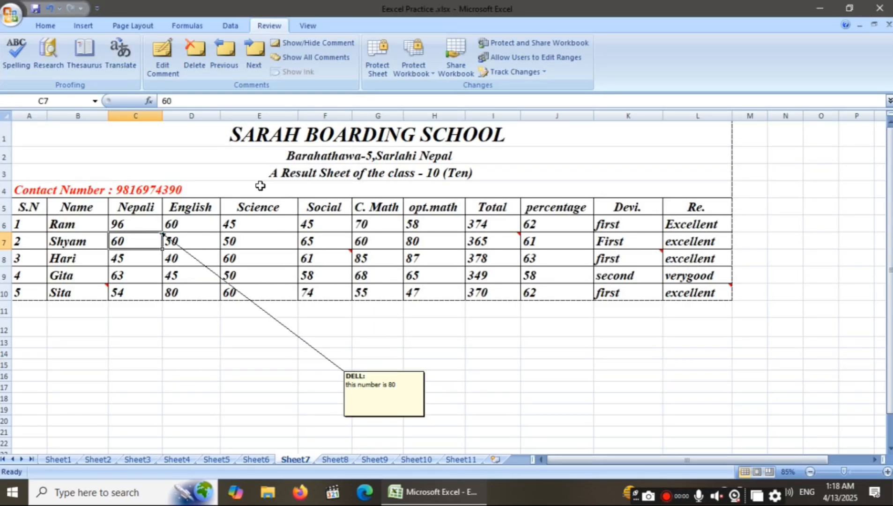
pyautogui.click(305, 43)
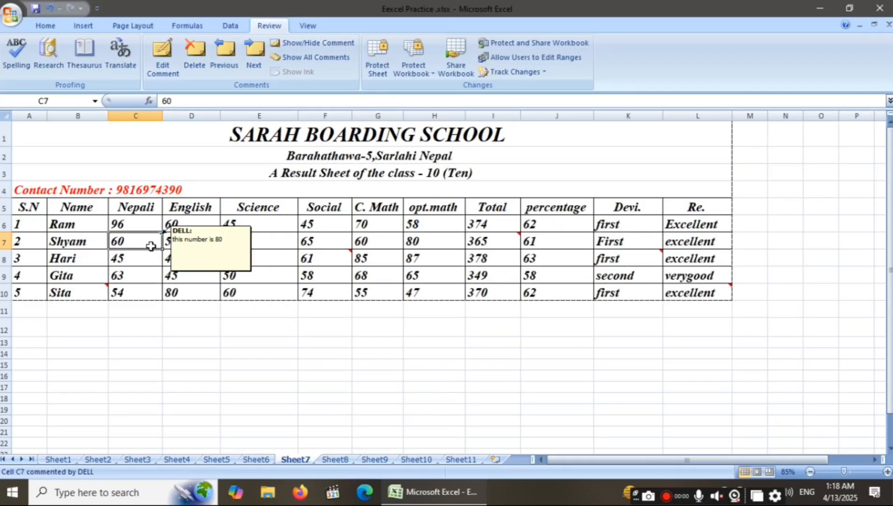
pyautogui.click(311, 45)
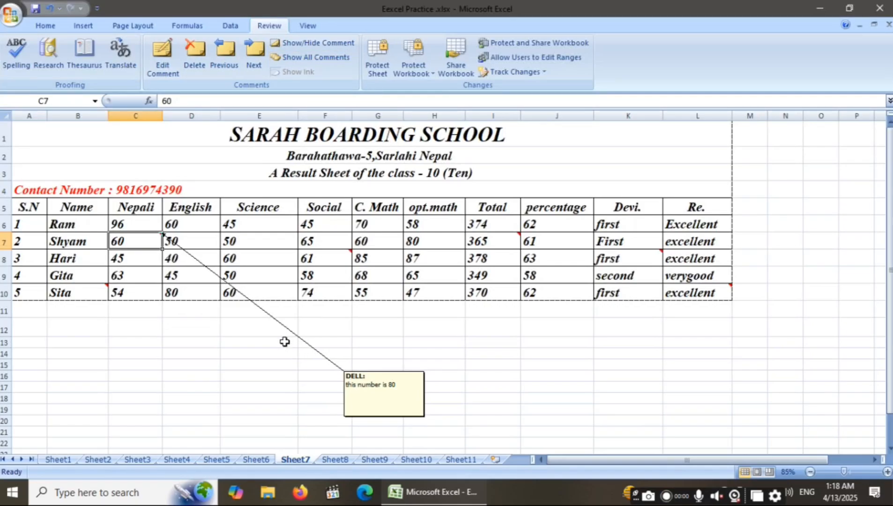
# Display all comments in the sheet
pyautogui.click(100, 291)
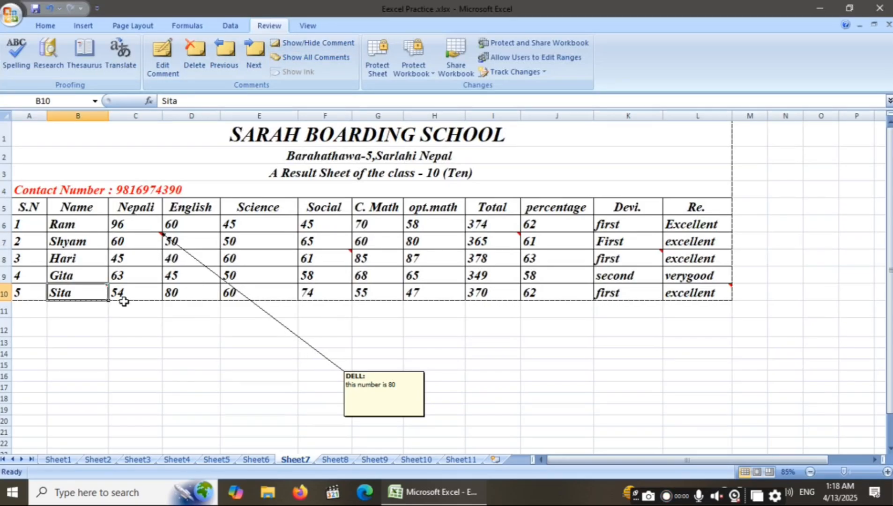
pyautogui.click(156, 226)
pyautogui.click(150, 242)
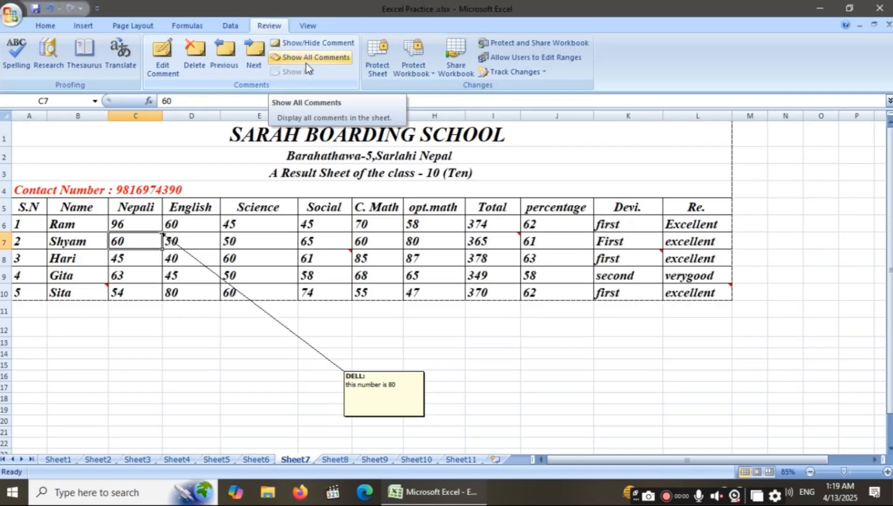
pyautogui.click(318, 60)
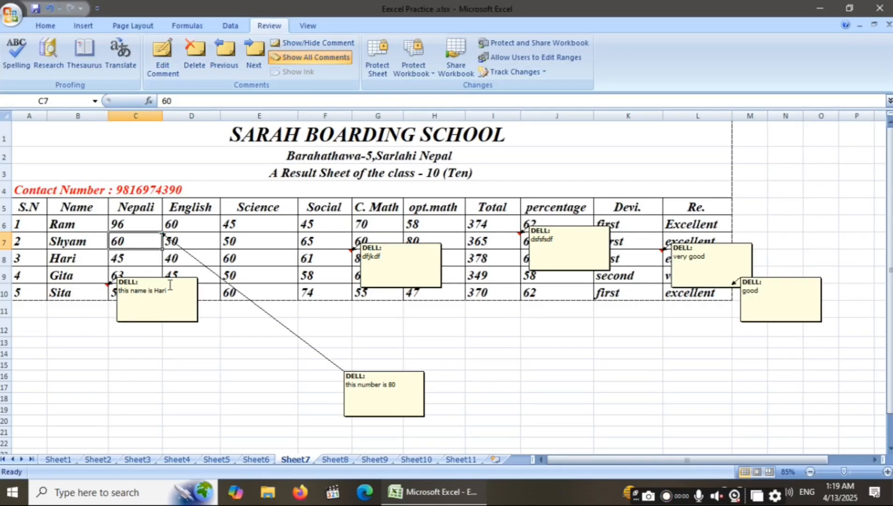
# Move the comment boxes of cells B10 and F8 to the empty rows below the table
pyautogui.click(149, 283)
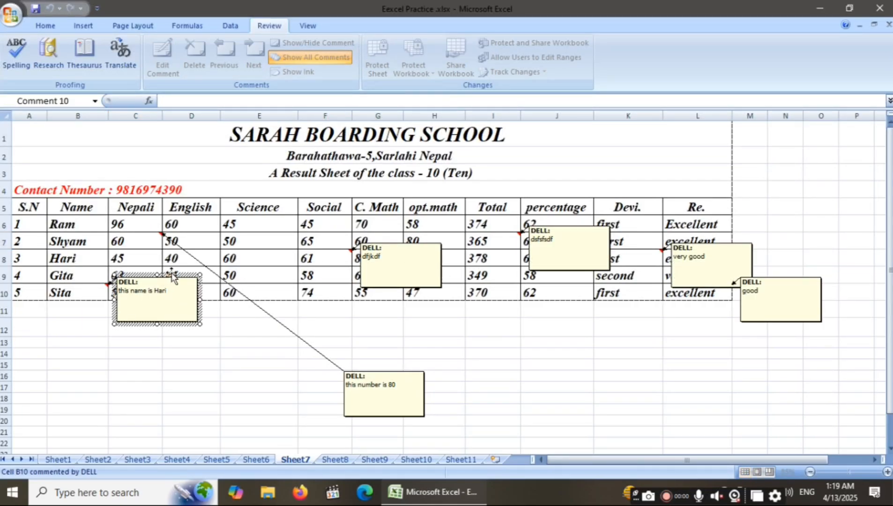
pyautogui.moveTo(171, 273); pyautogui.dragTo(171, 364)
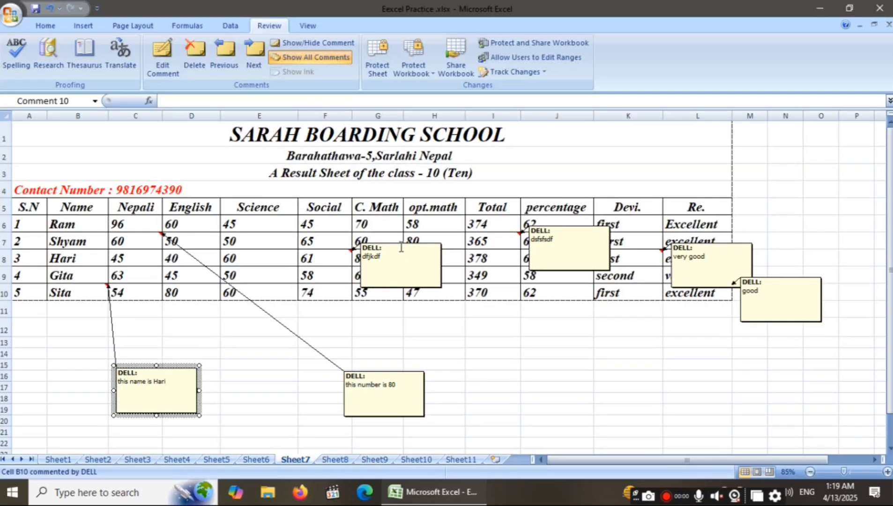
pyautogui.click(420, 246)
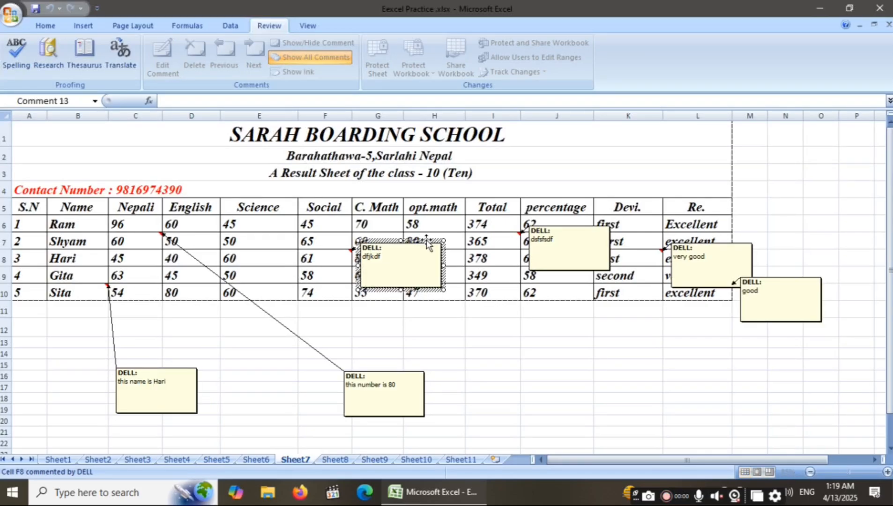
pyautogui.moveTo(426, 244); pyautogui.dragTo(596, 363)
# Move the comment box of cell I7 above the Devi. and Re. headers and the one of cell K8 below the table
pyautogui.click(585, 229)
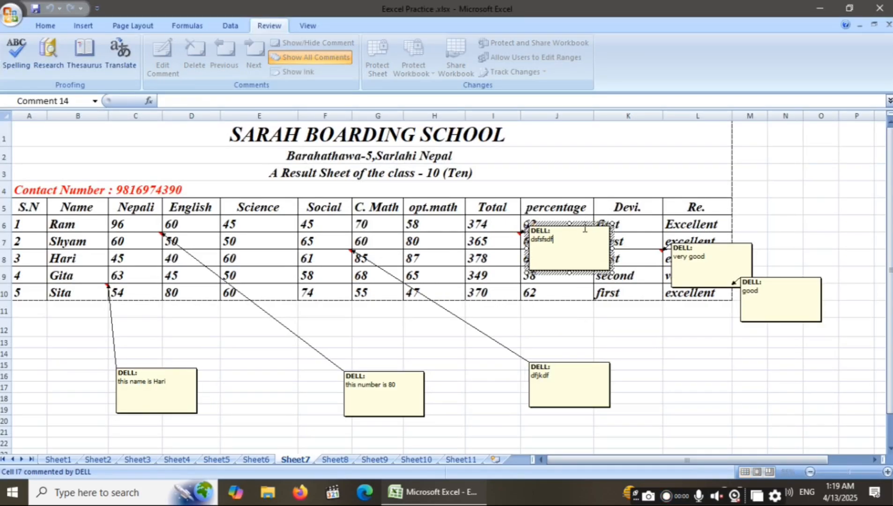
pyautogui.moveTo(586, 229); pyautogui.dragTo(686, 147)
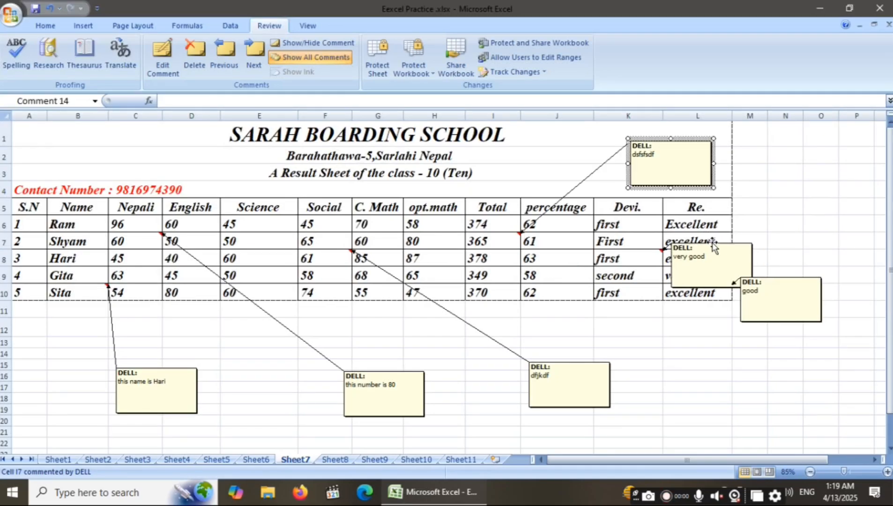
pyautogui.click(734, 241)
pyautogui.moveTo(736, 238); pyautogui.dragTo(675, 414)
pyautogui.moveTo(698, 343); pyautogui.dragTo(699, 329)
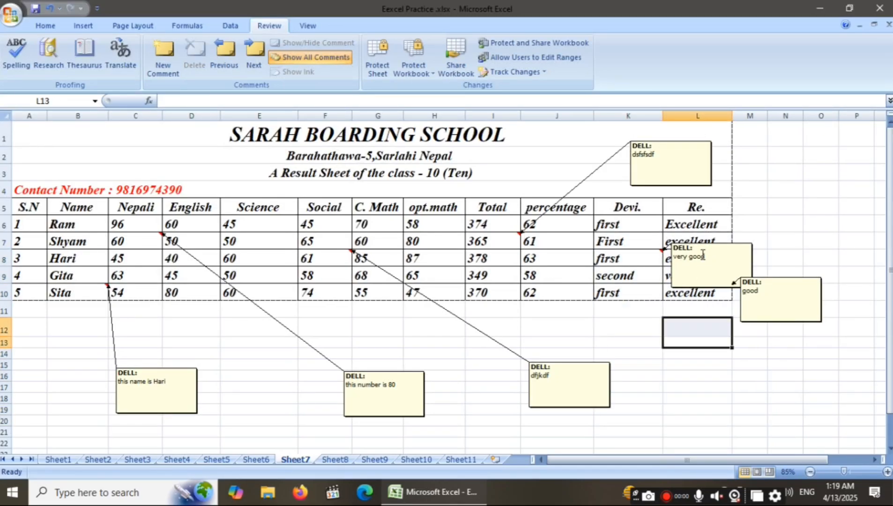
pyautogui.click(721, 254)
pyautogui.moveTo(724, 247); pyautogui.dragTo(715, 392)
# Move the comment box of cell L10 away from the table into the empty columns N to P
pyautogui.click(778, 280)
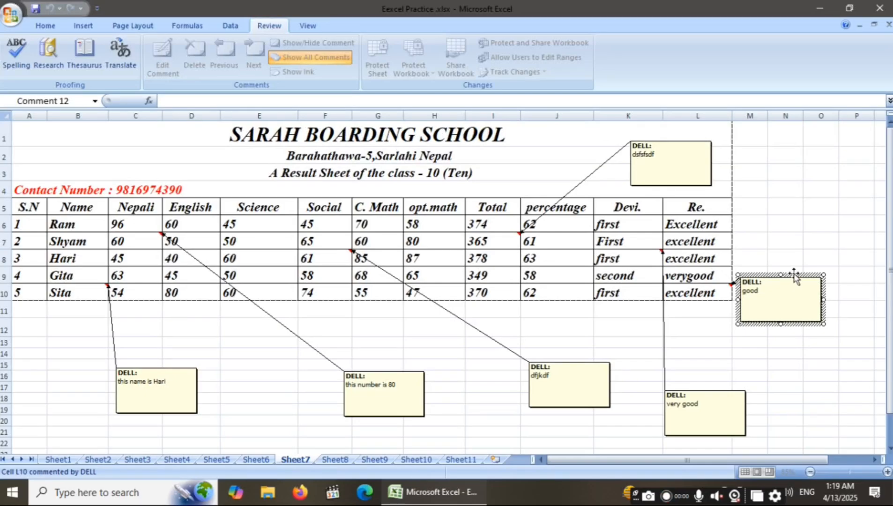
pyautogui.moveTo(794, 276); pyautogui.dragTo(831, 256)
pyautogui.click(669, 362)
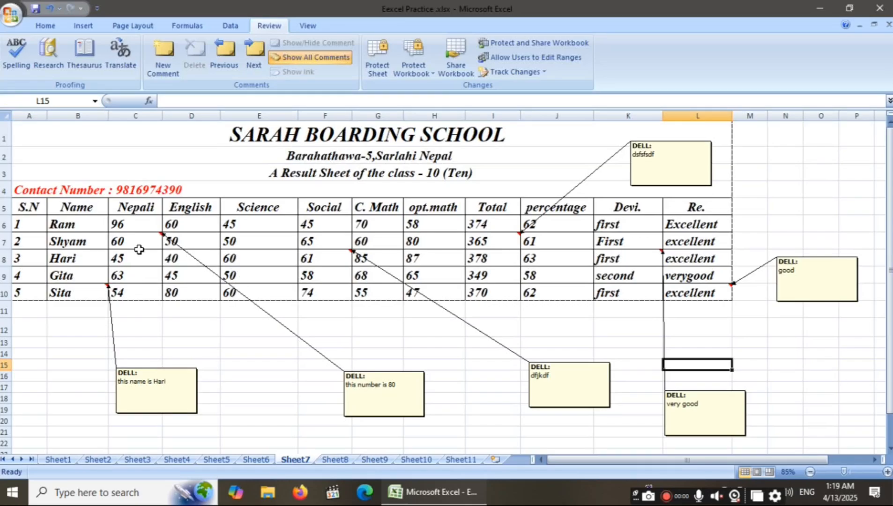
# Hide the comment on cell C7 and all the remaining comments in the sheet
pyautogui.click(139, 249)
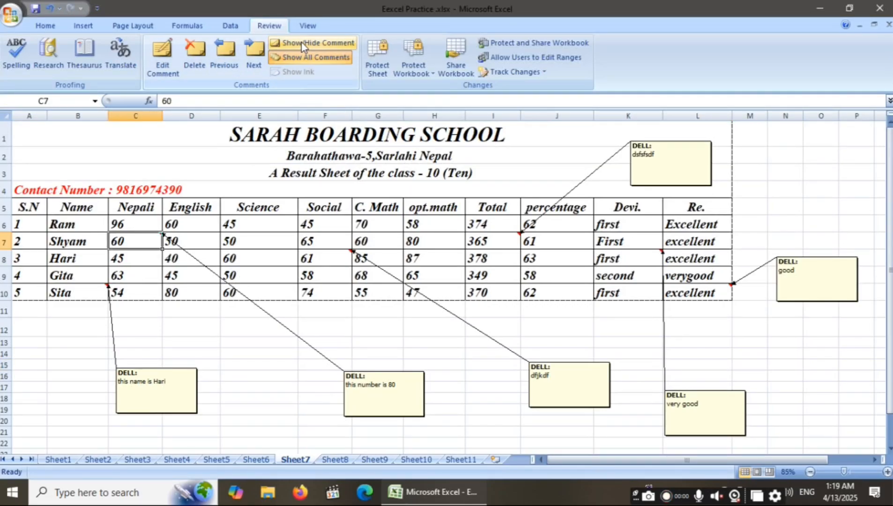
pyautogui.click(310, 44)
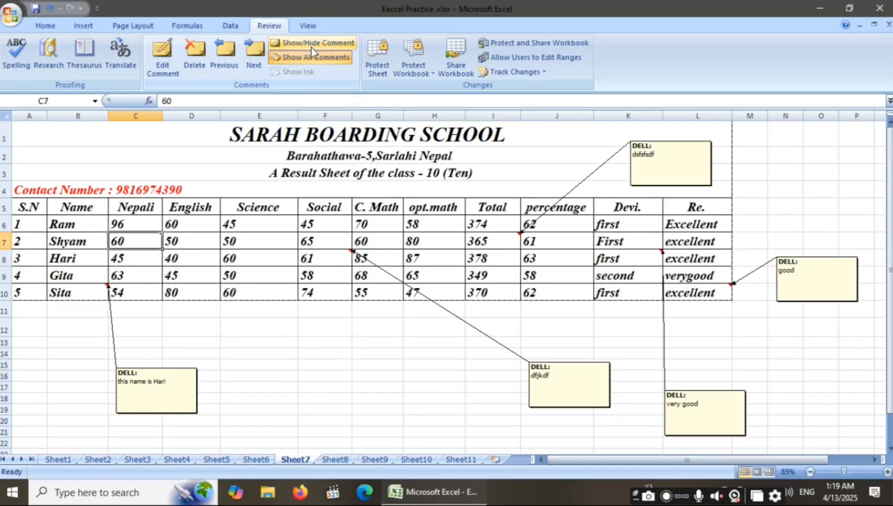
pyautogui.click(300, 58)
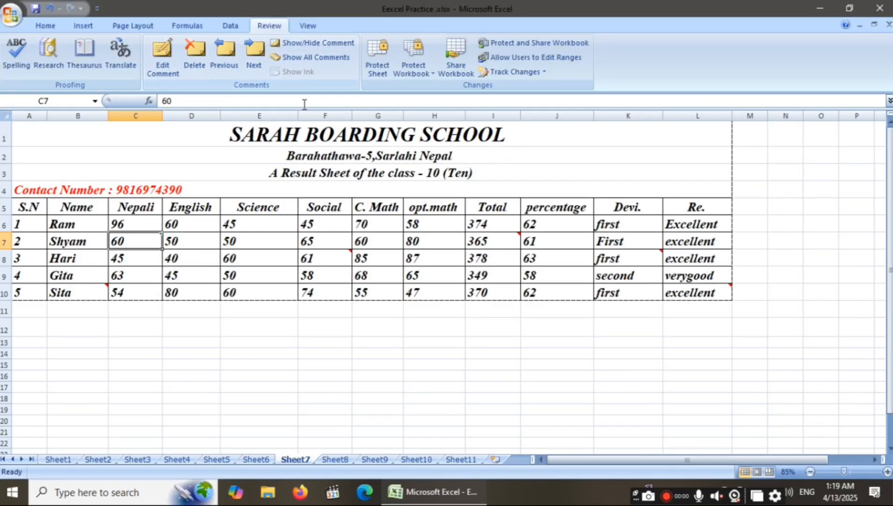
# Show only the comment of cell C7 and switch the display of all comments on, off and on again
pyautogui.click(296, 45)
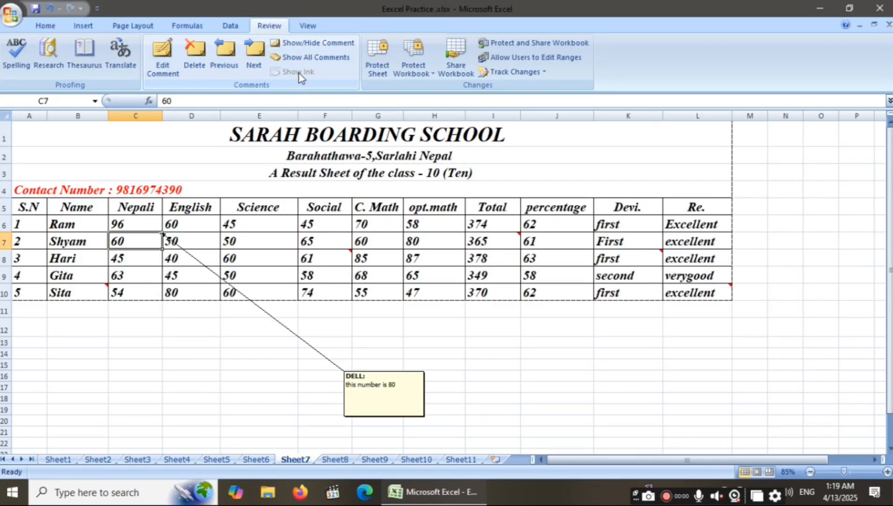
pyautogui.click(311, 58)
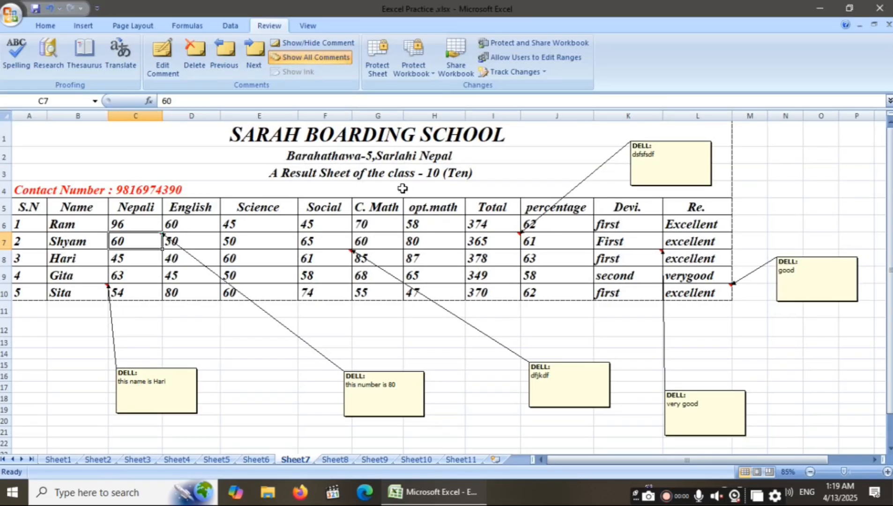
pyautogui.click(316, 58)
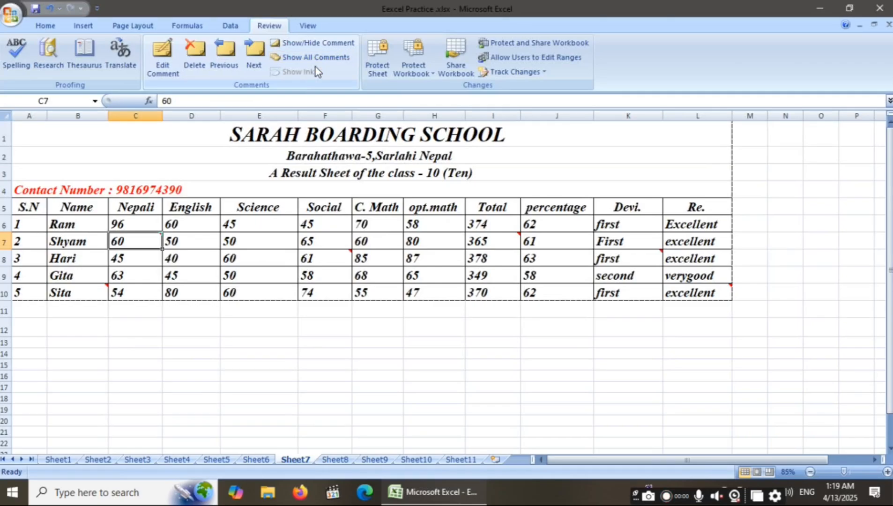
pyautogui.click(304, 62)
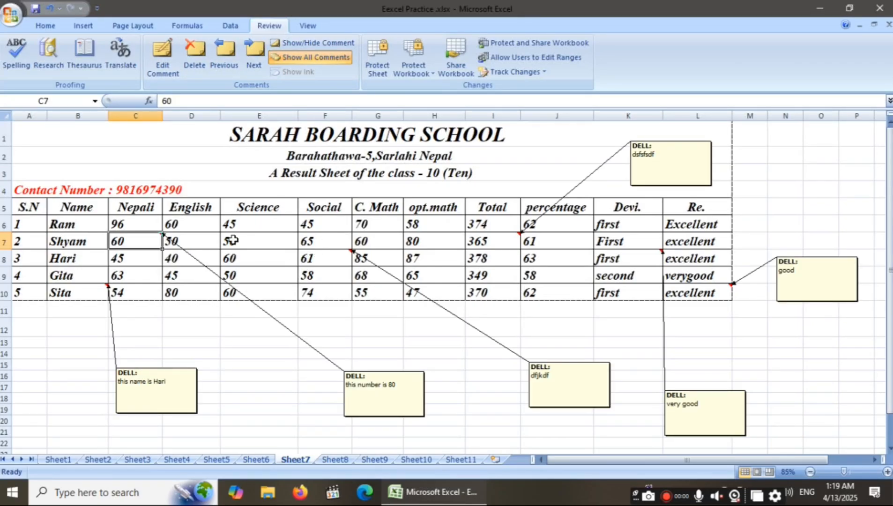
pyautogui.click(219, 187)
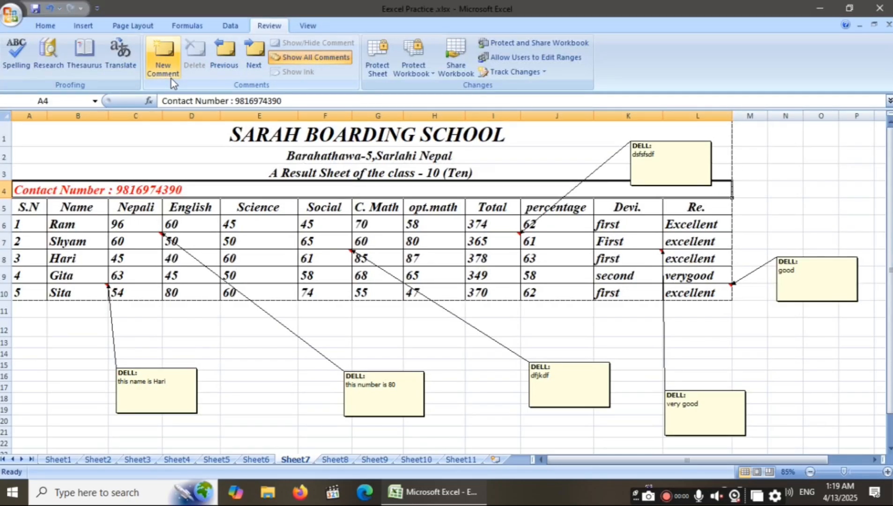
pyautogui.click(251, 240)
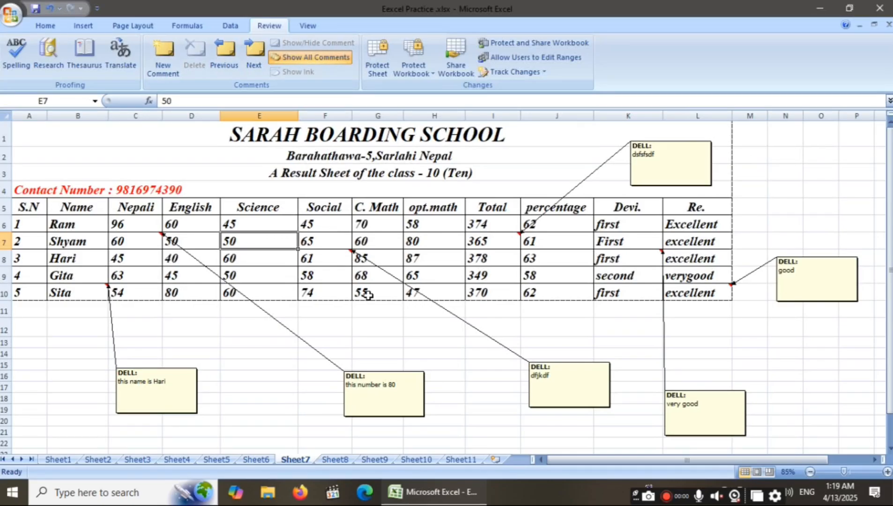
pyautogui.click(370, 295)
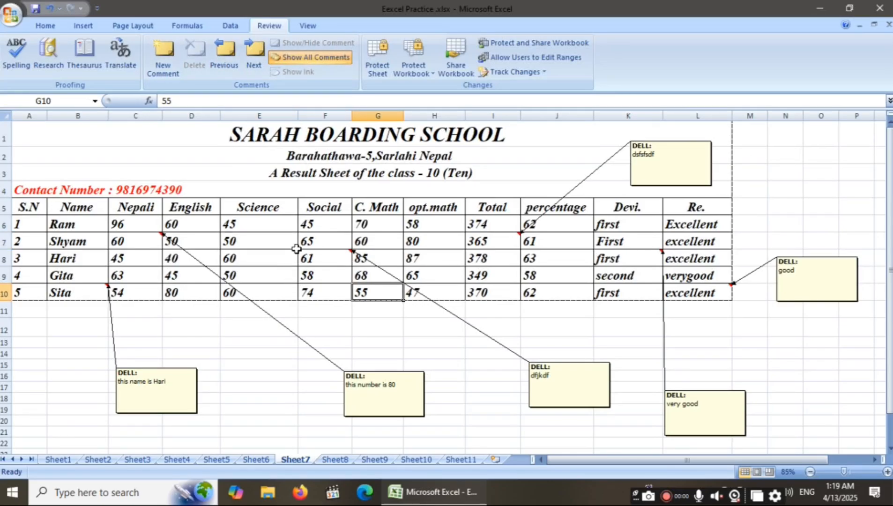